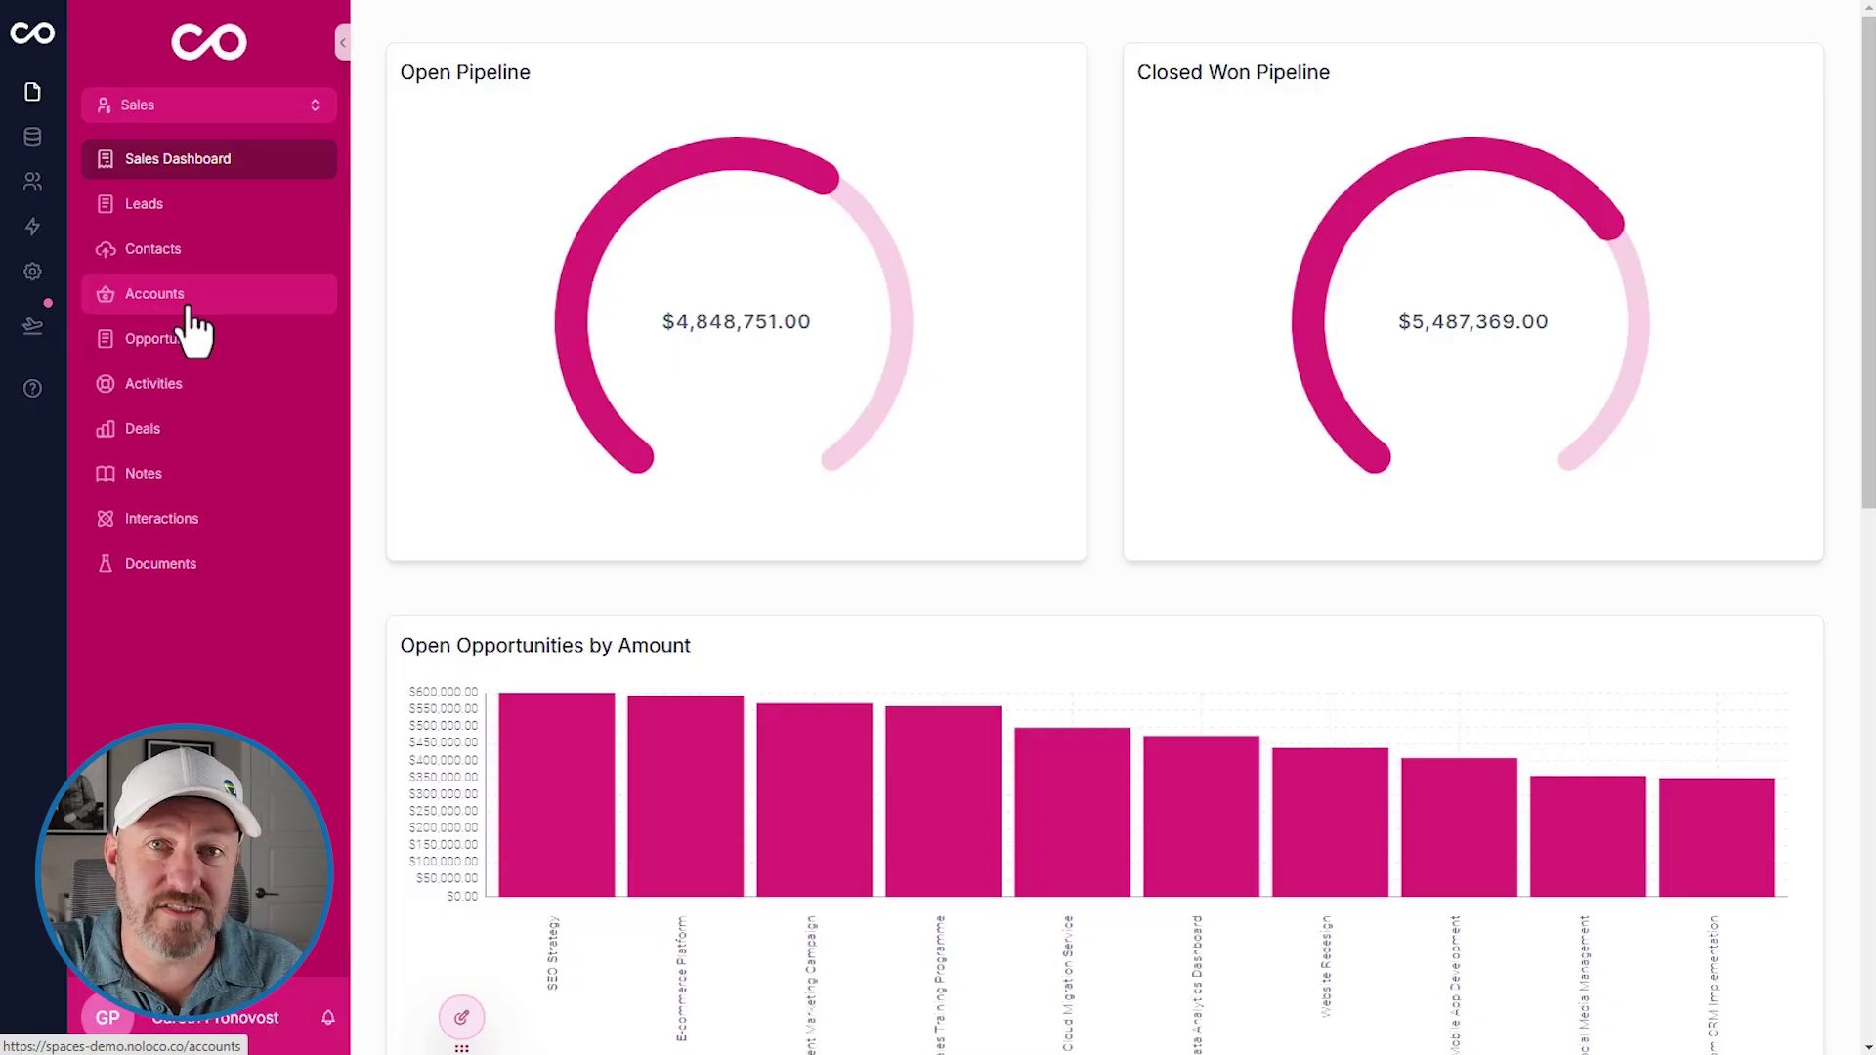
Step: Switch to the Marketing space, view its Accounts page and look over the list of available spaces
click(197, 107)
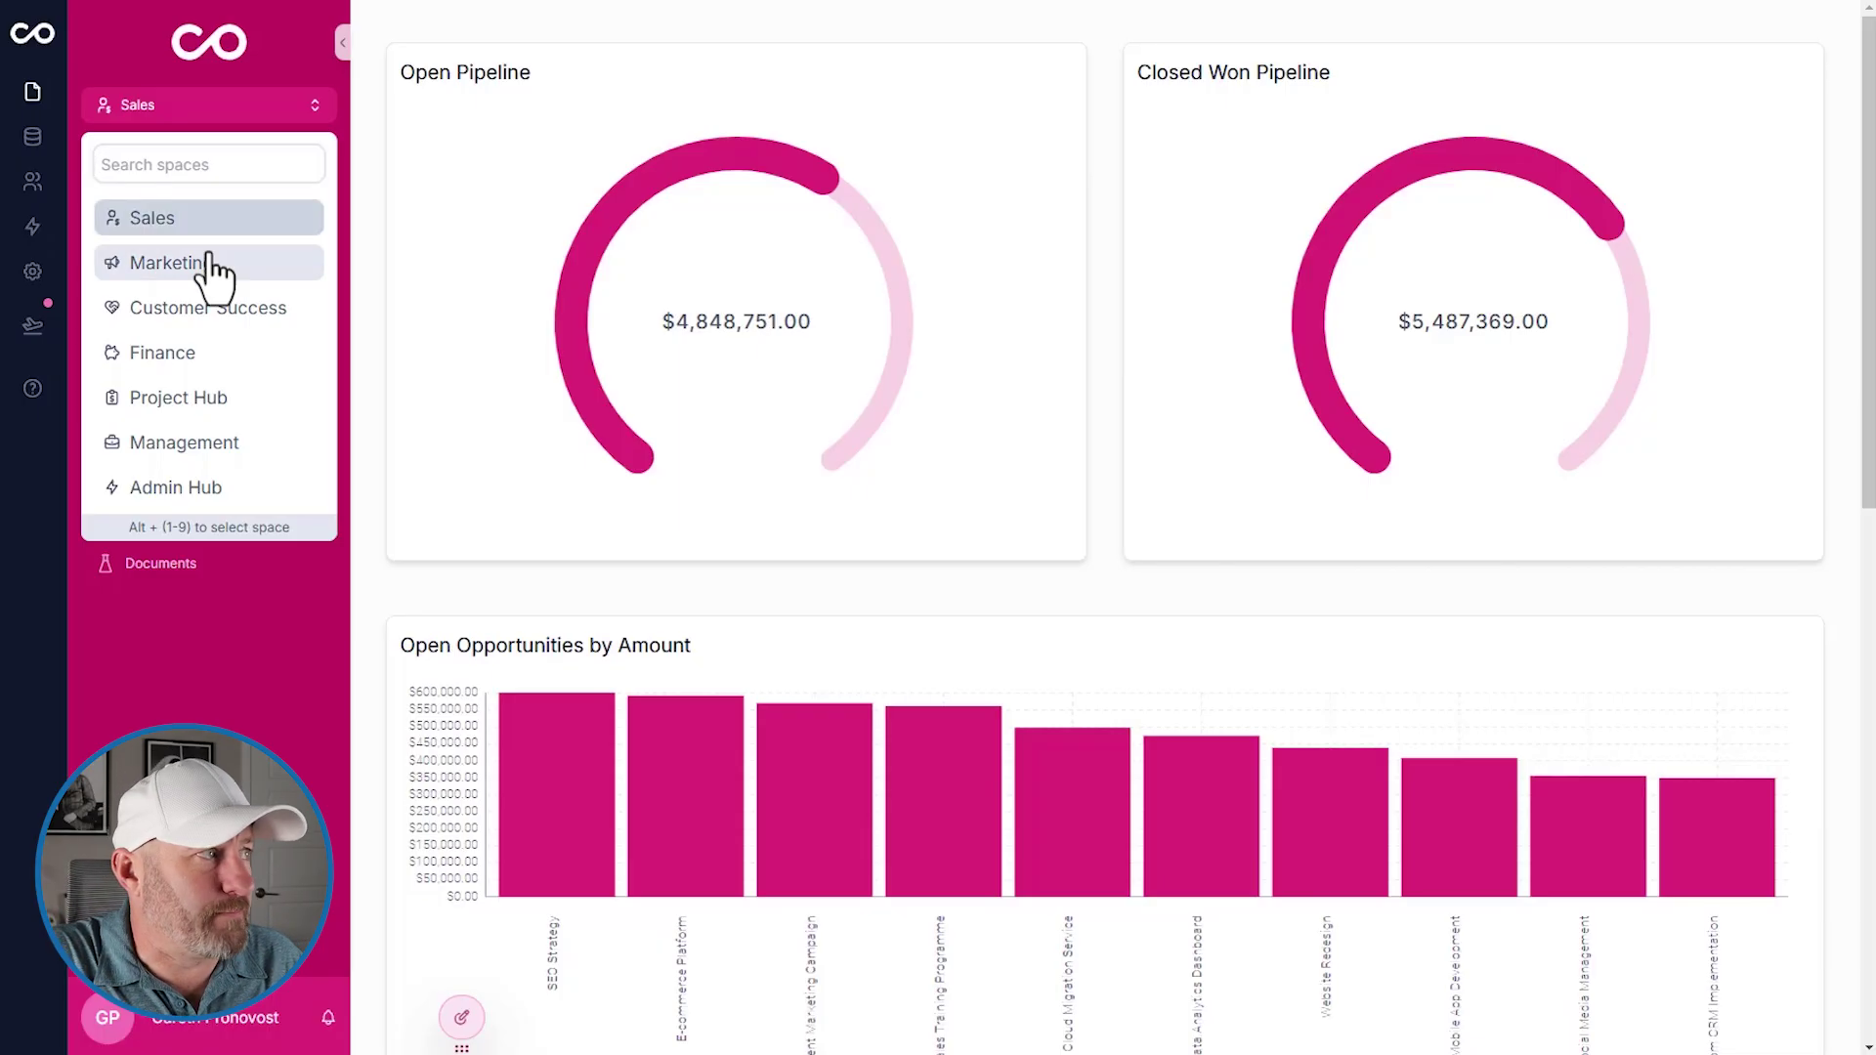
click(166, 262)
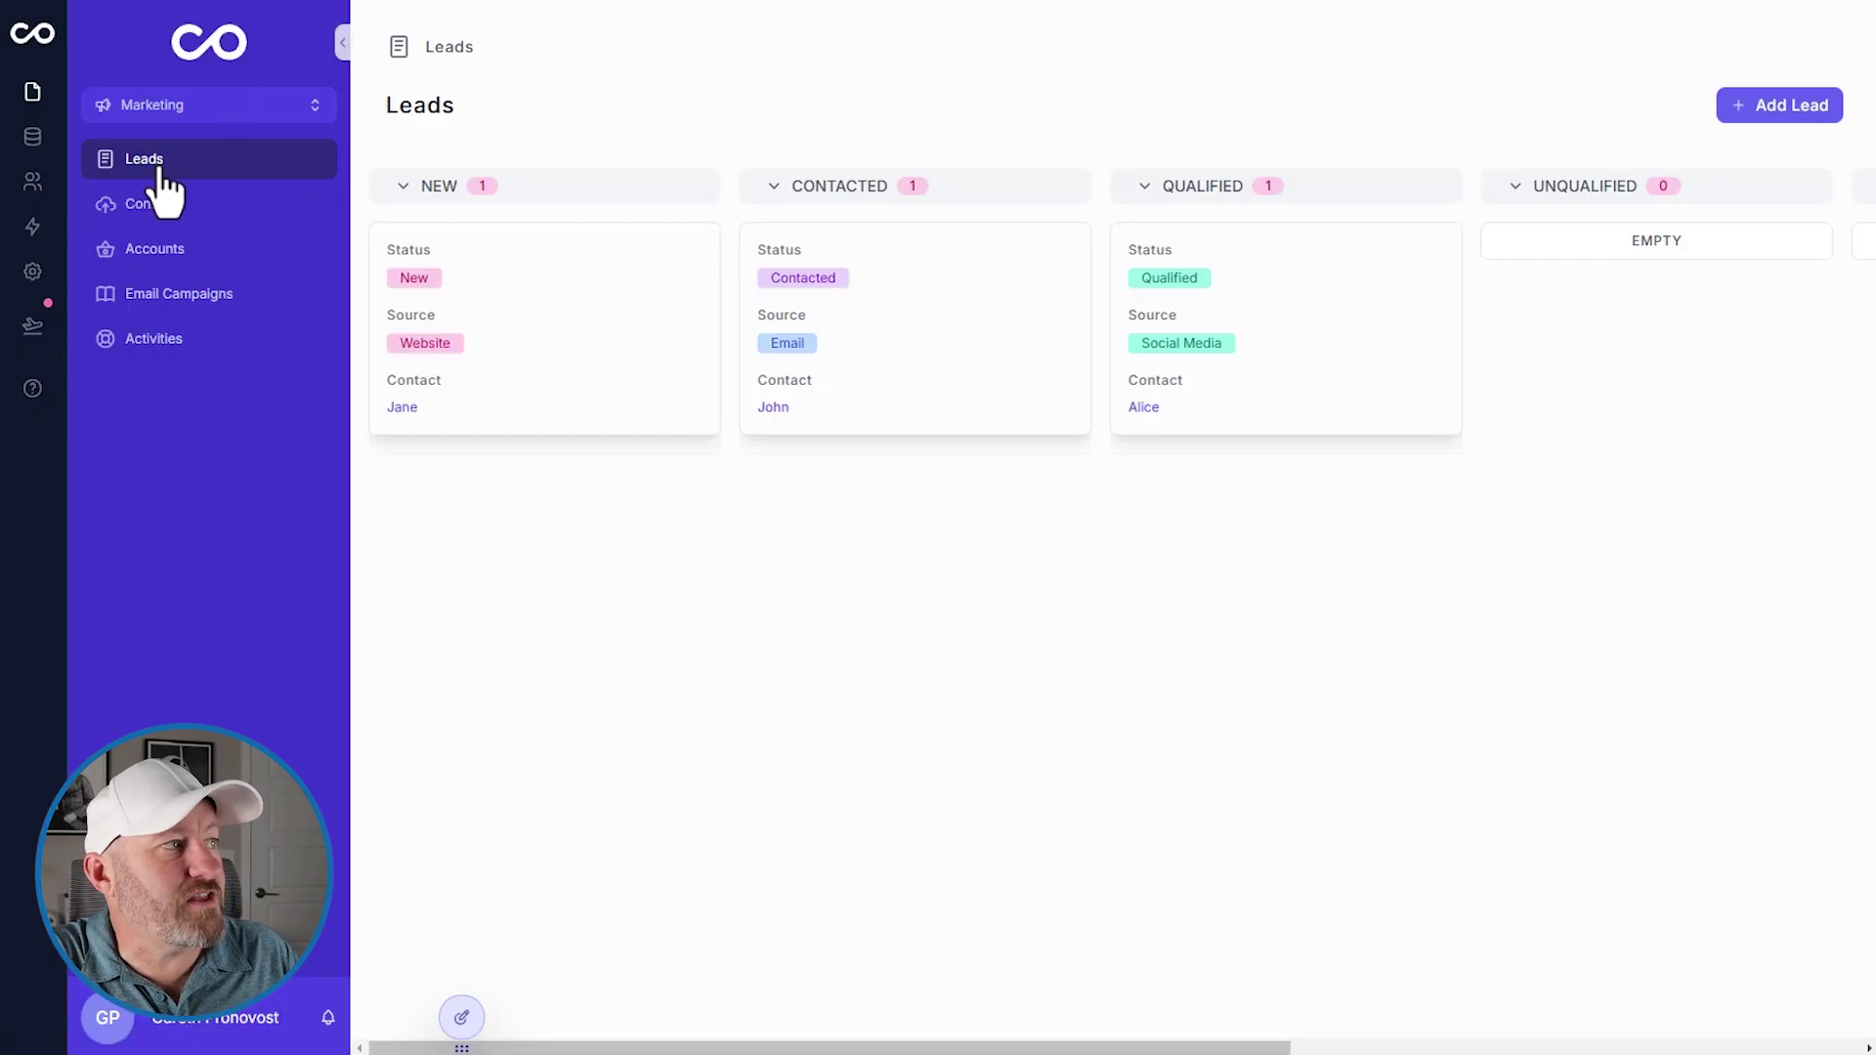
click(151, 256)
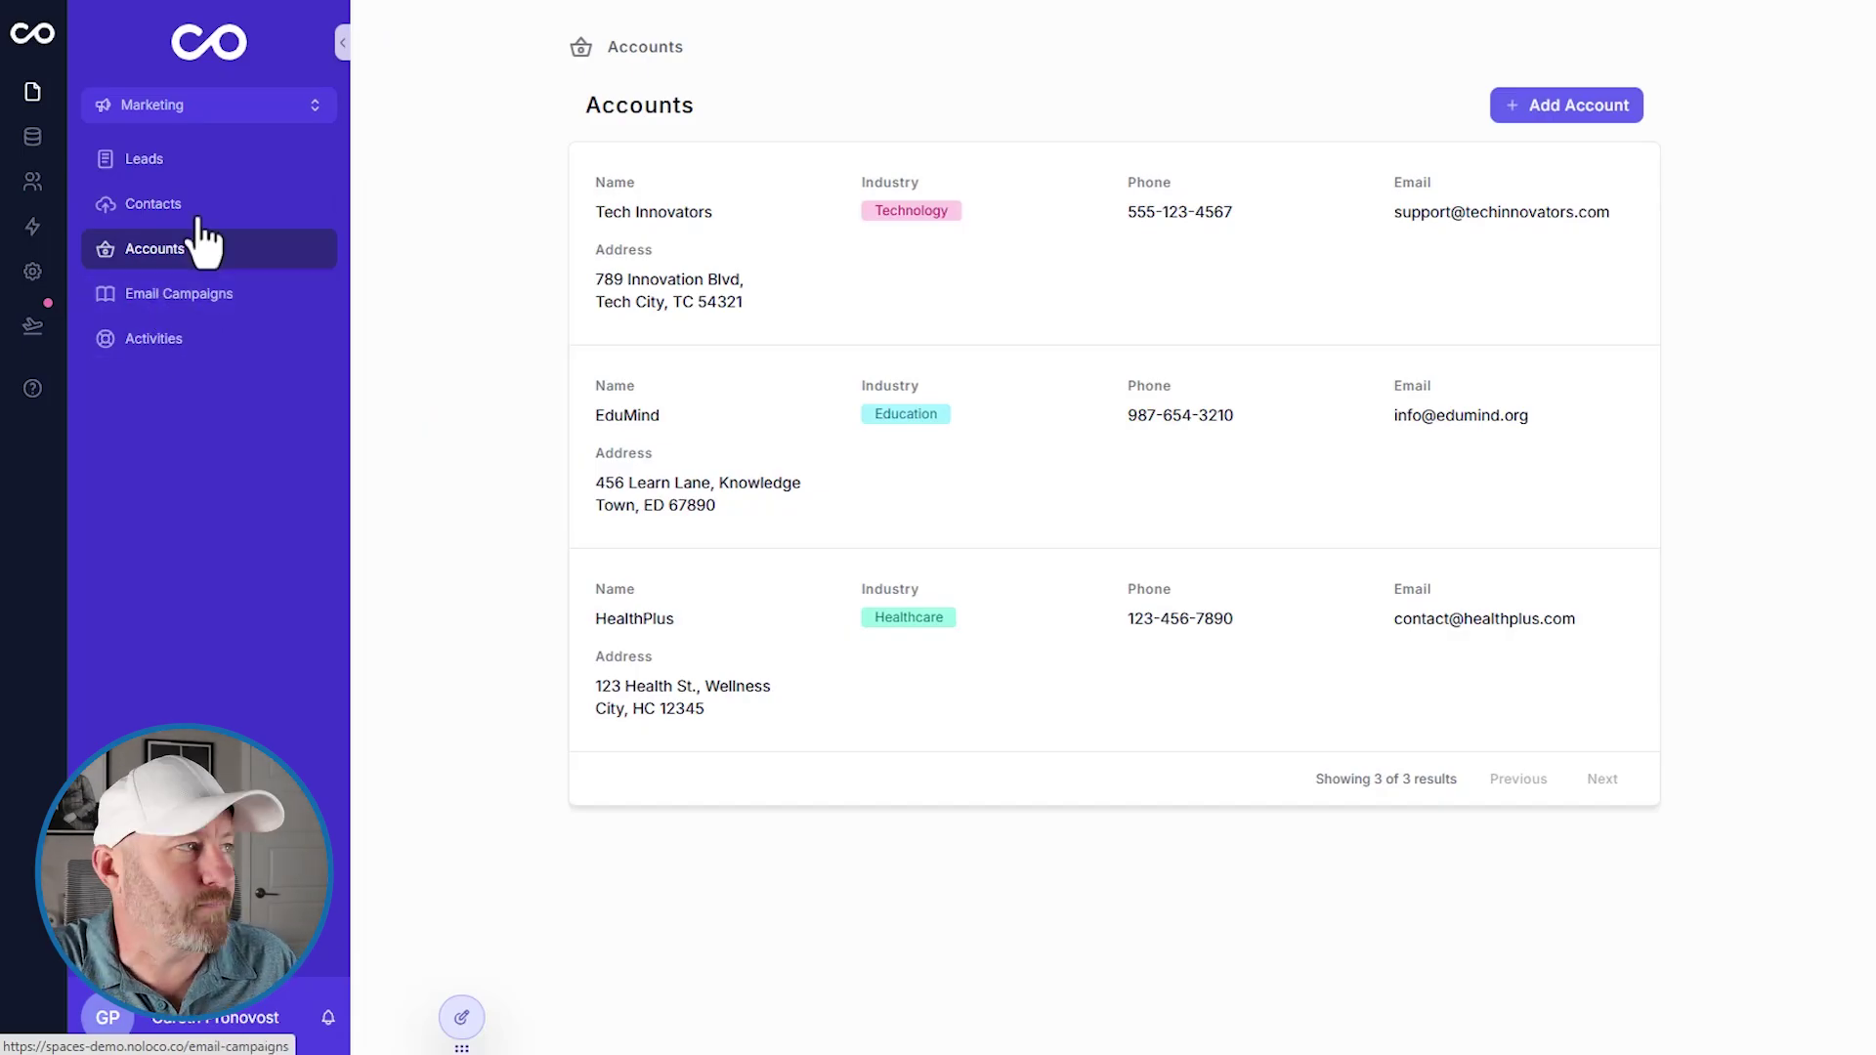
click(189, 107)
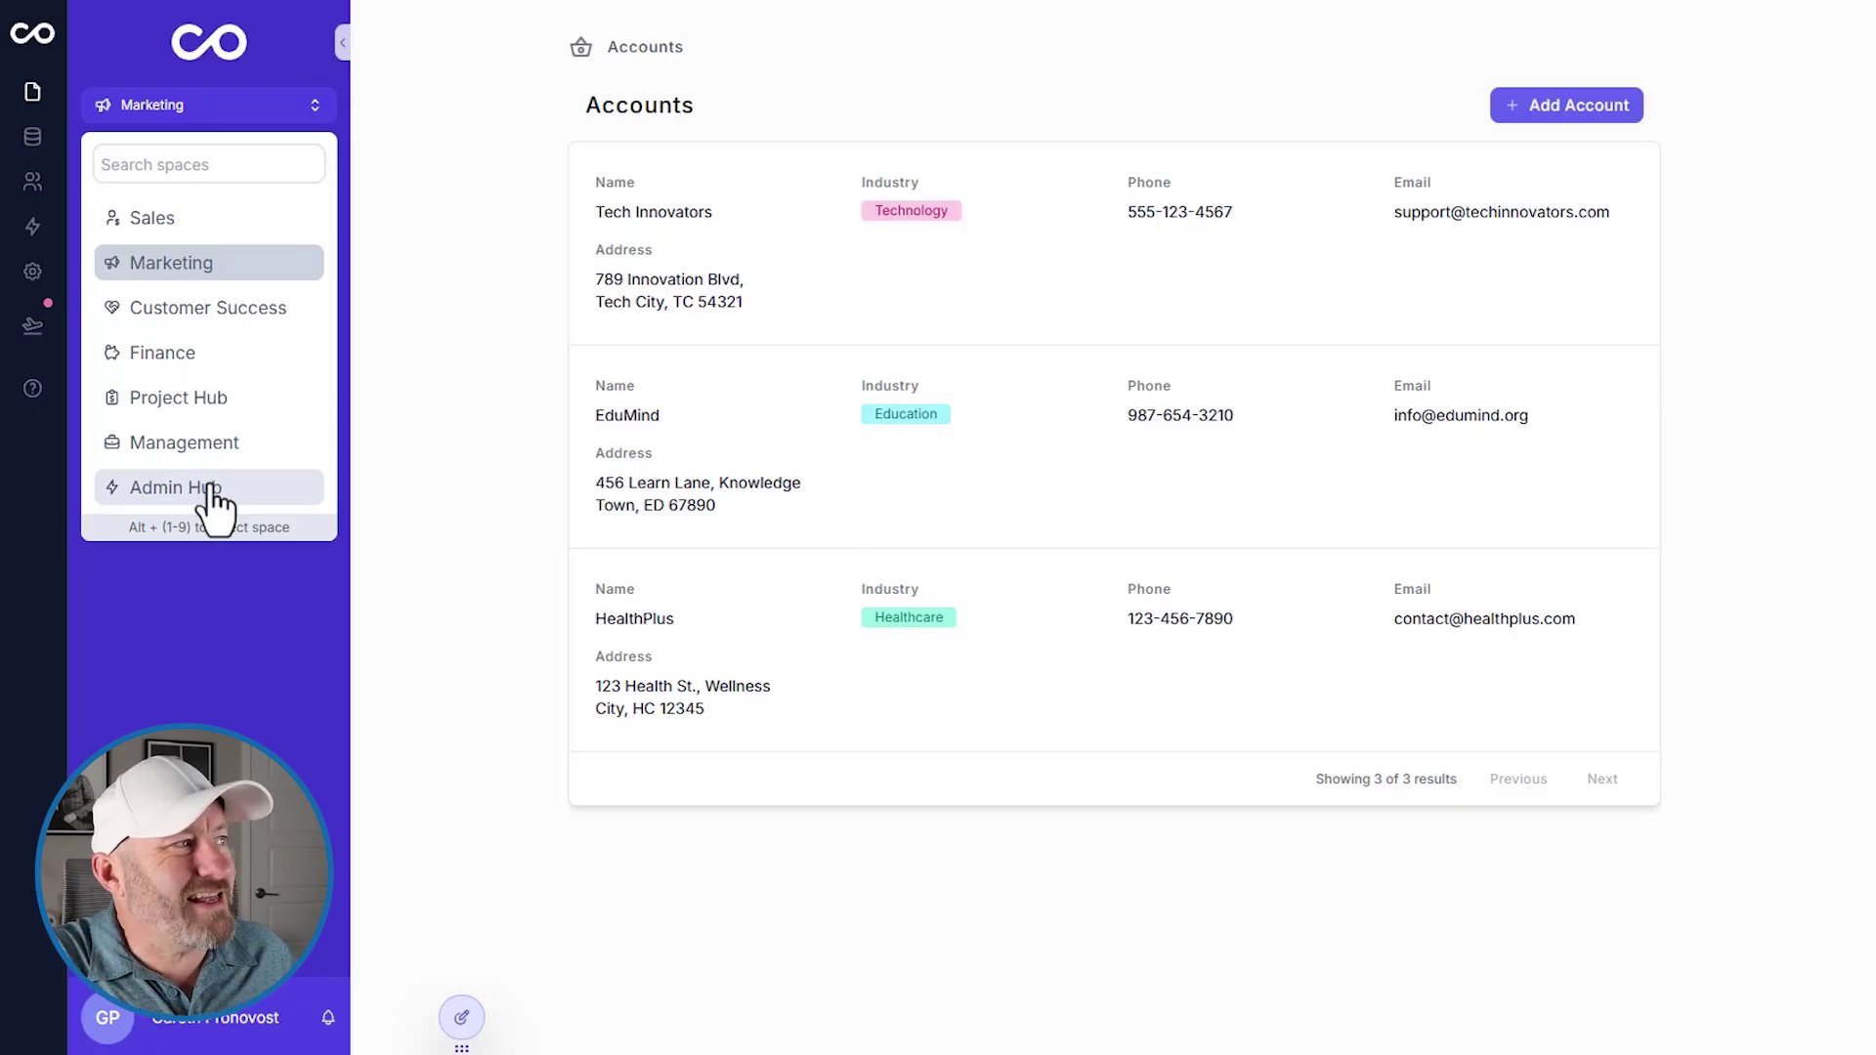
click(83, 718)
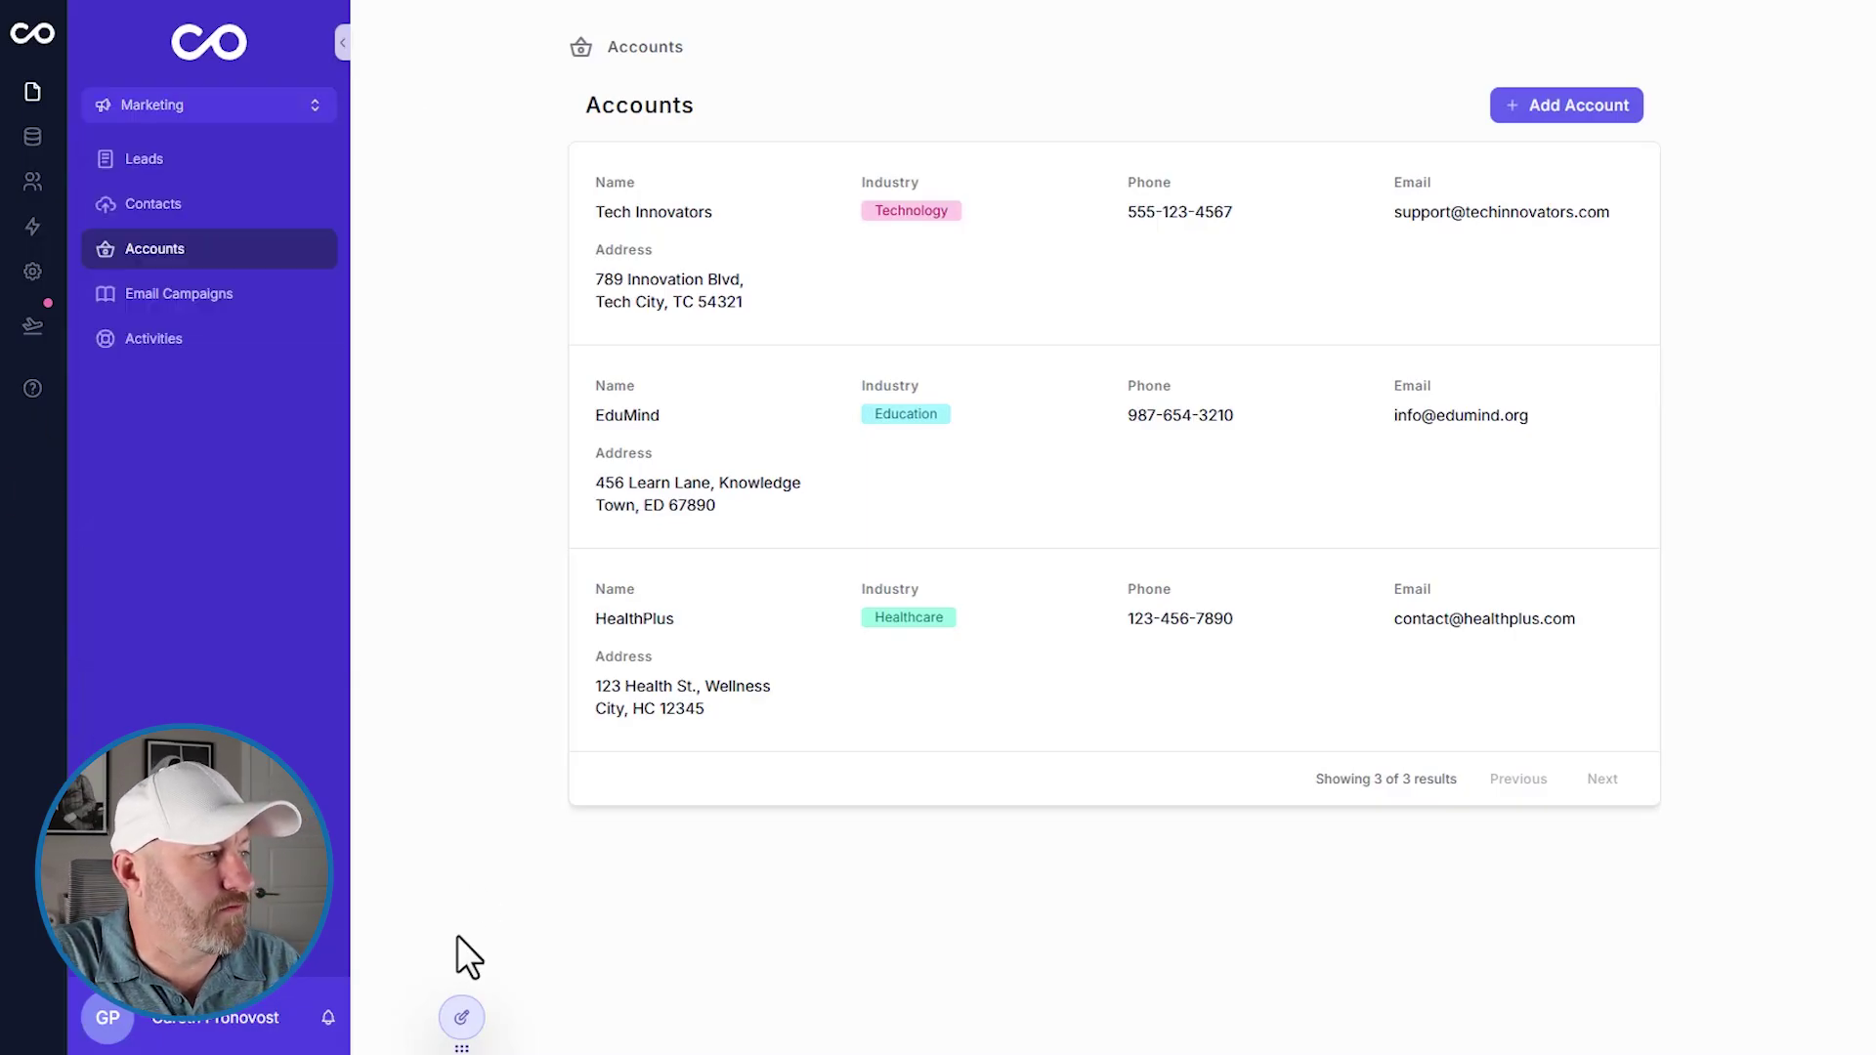
Step: Try out showing the Projects page in the Marketing space, and reopen the page's visibility settings to remove it again
click(462, 1018)
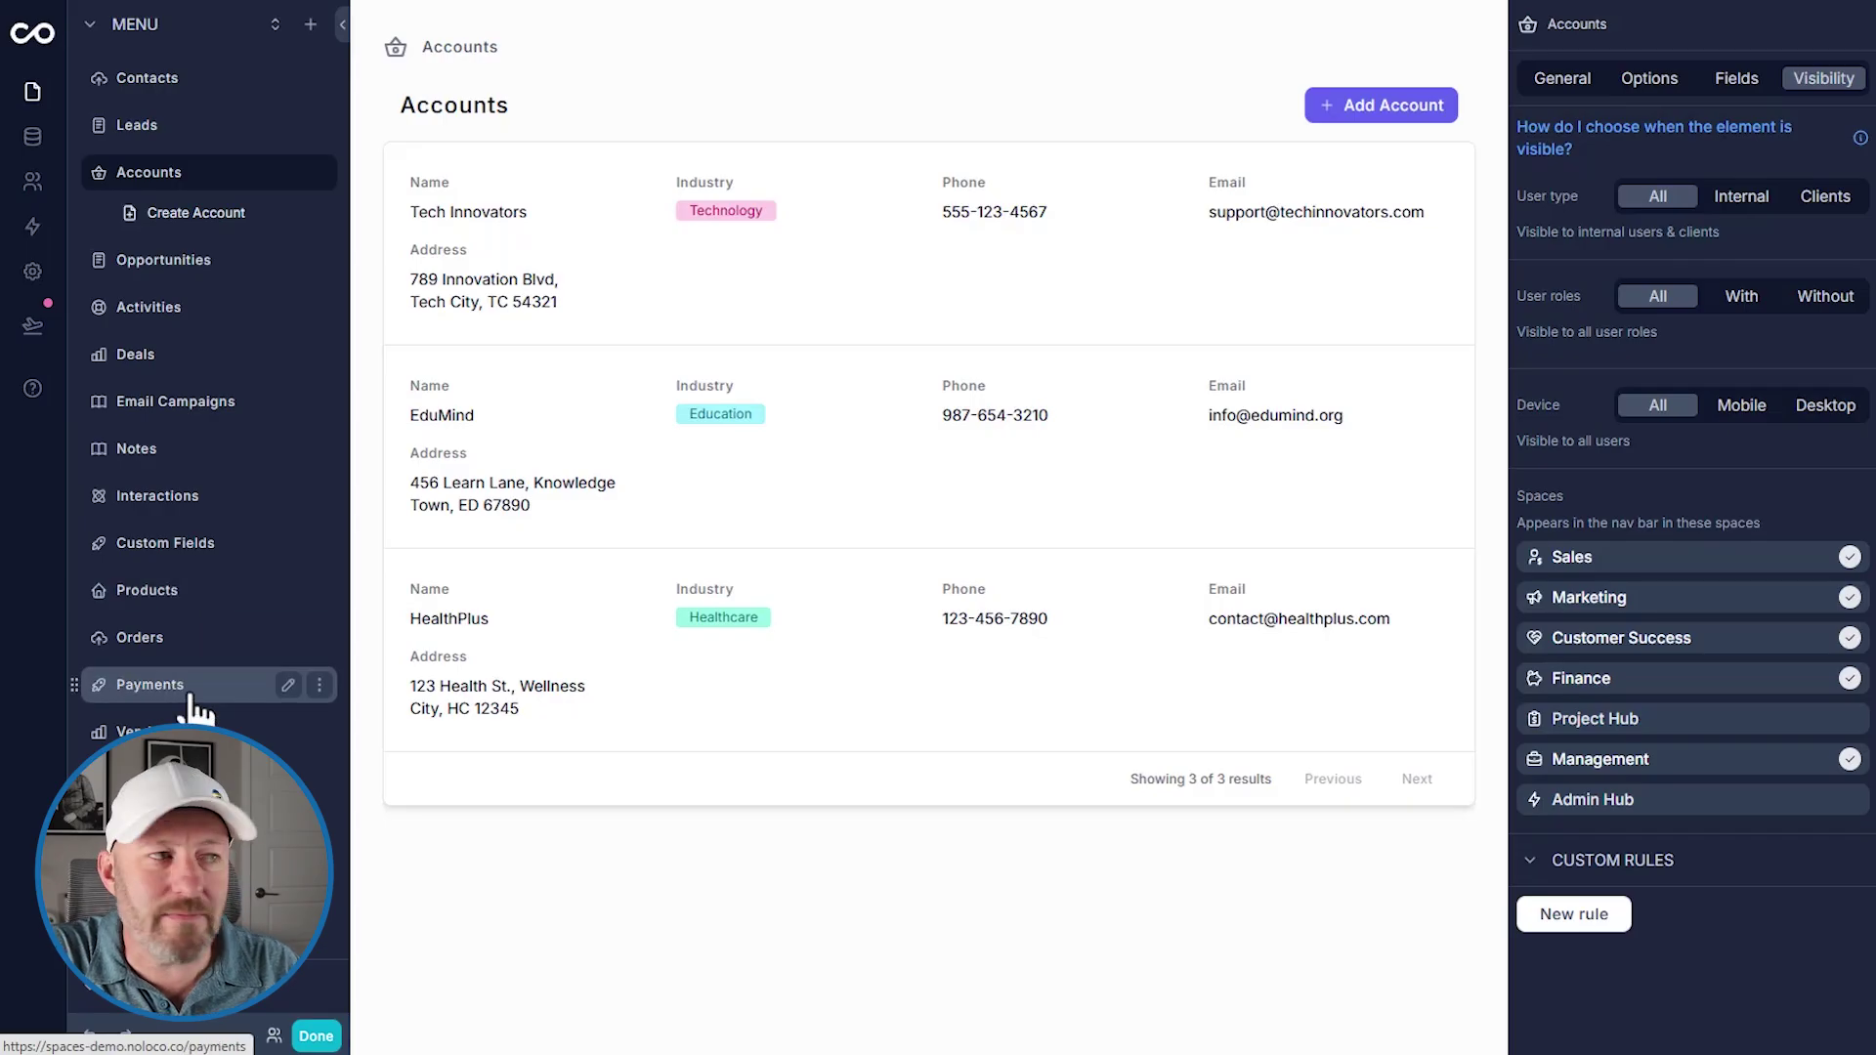
scroll(189, 710, down, 5)
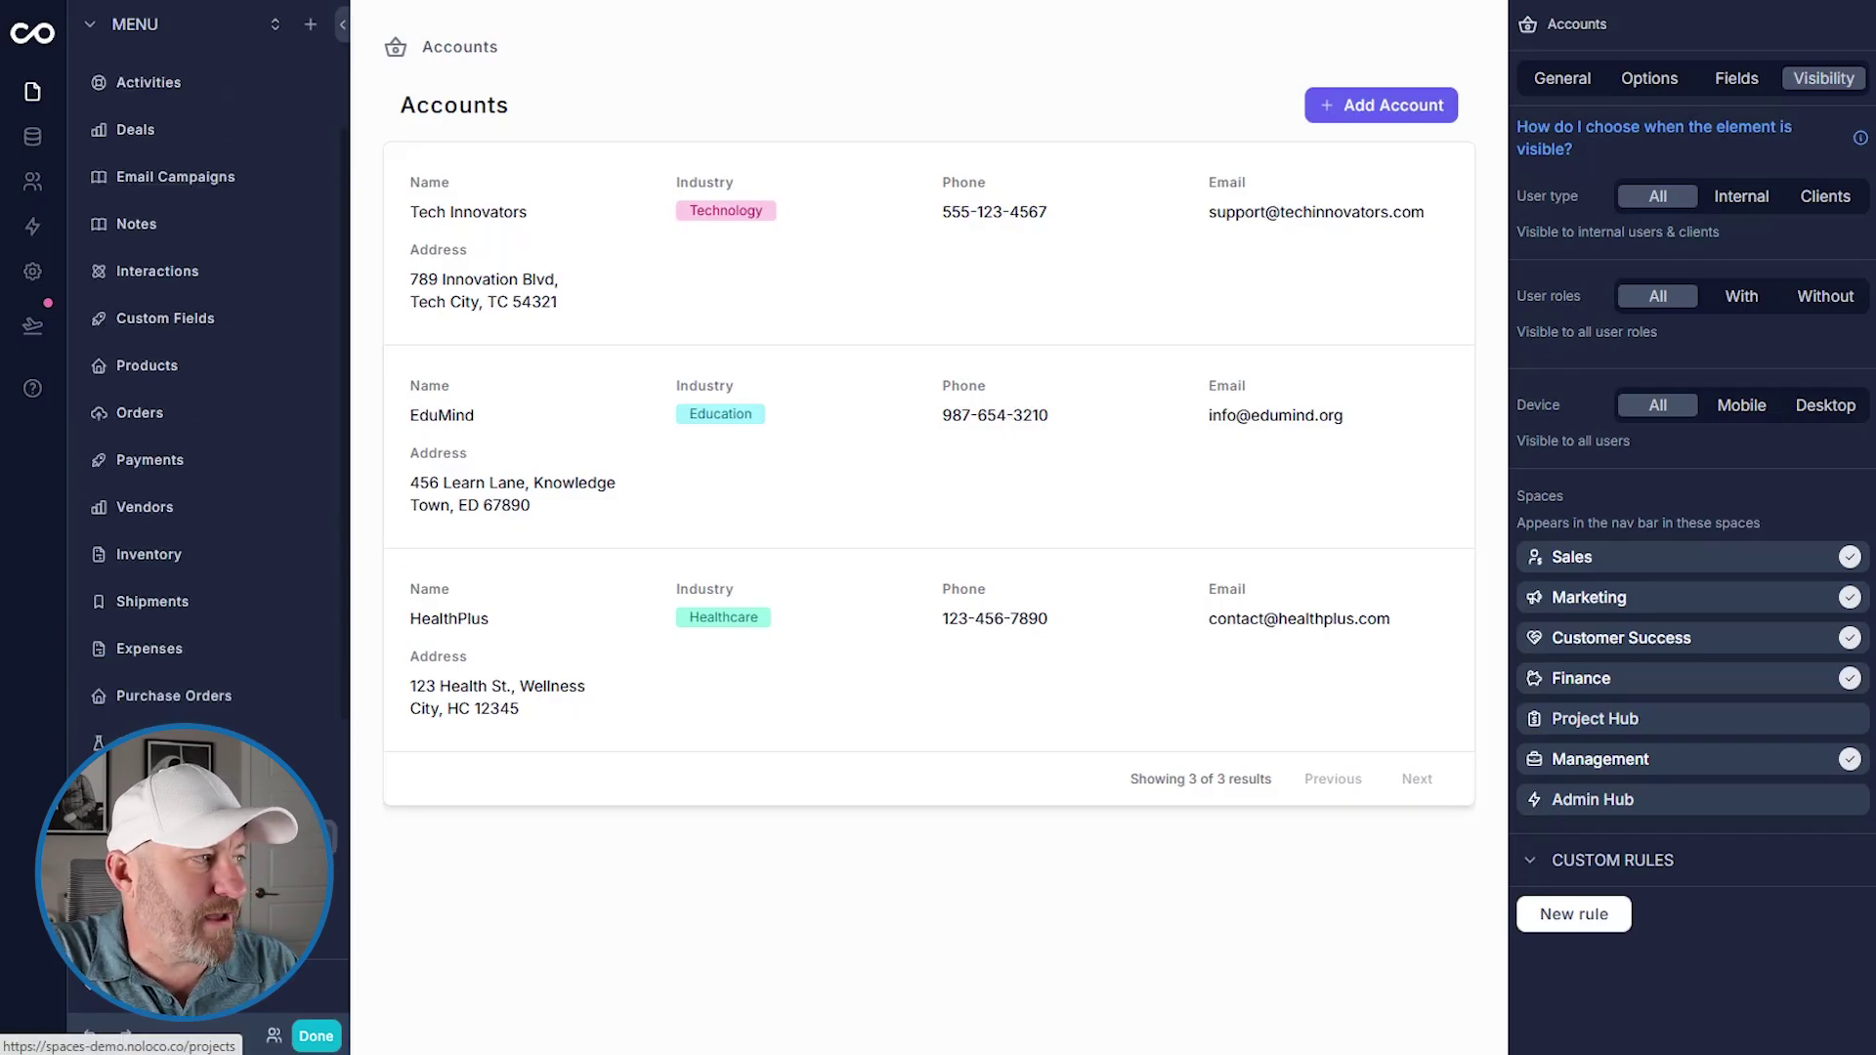
scroll(167, 641, down, 2)
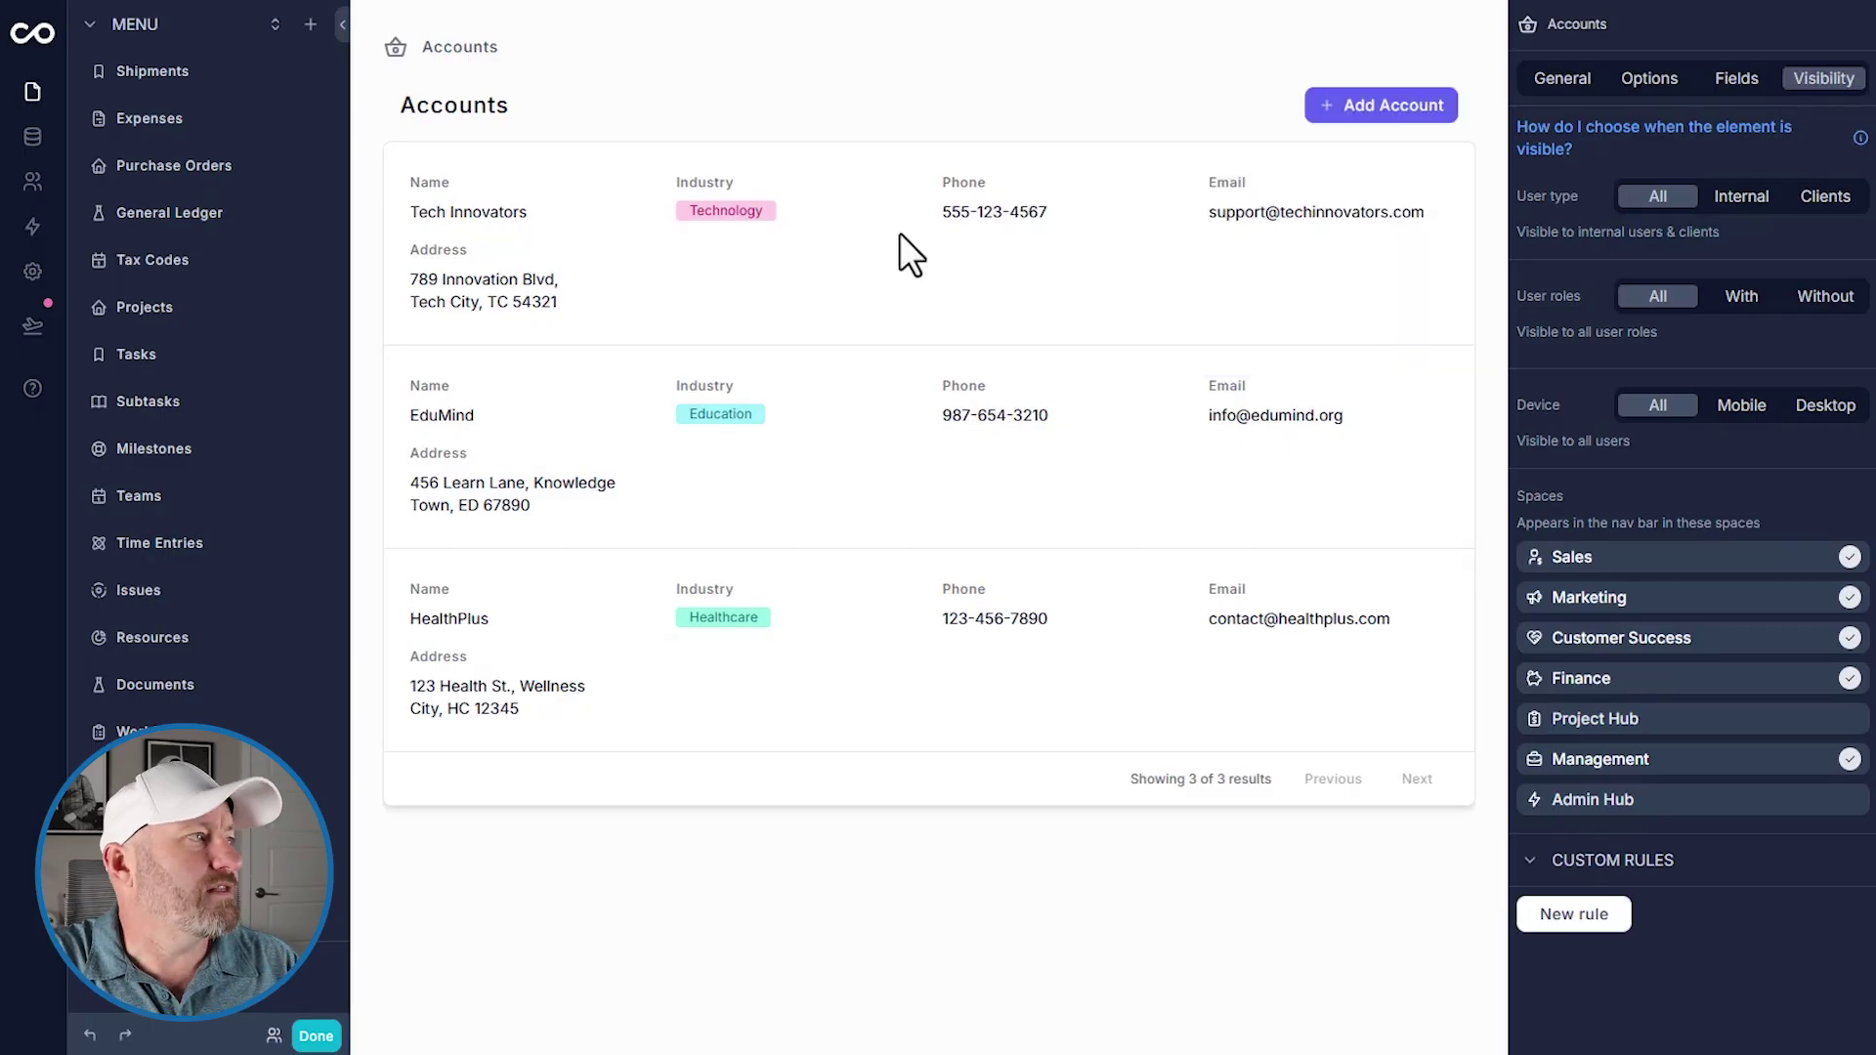
scroll(195, 411, up, 3)
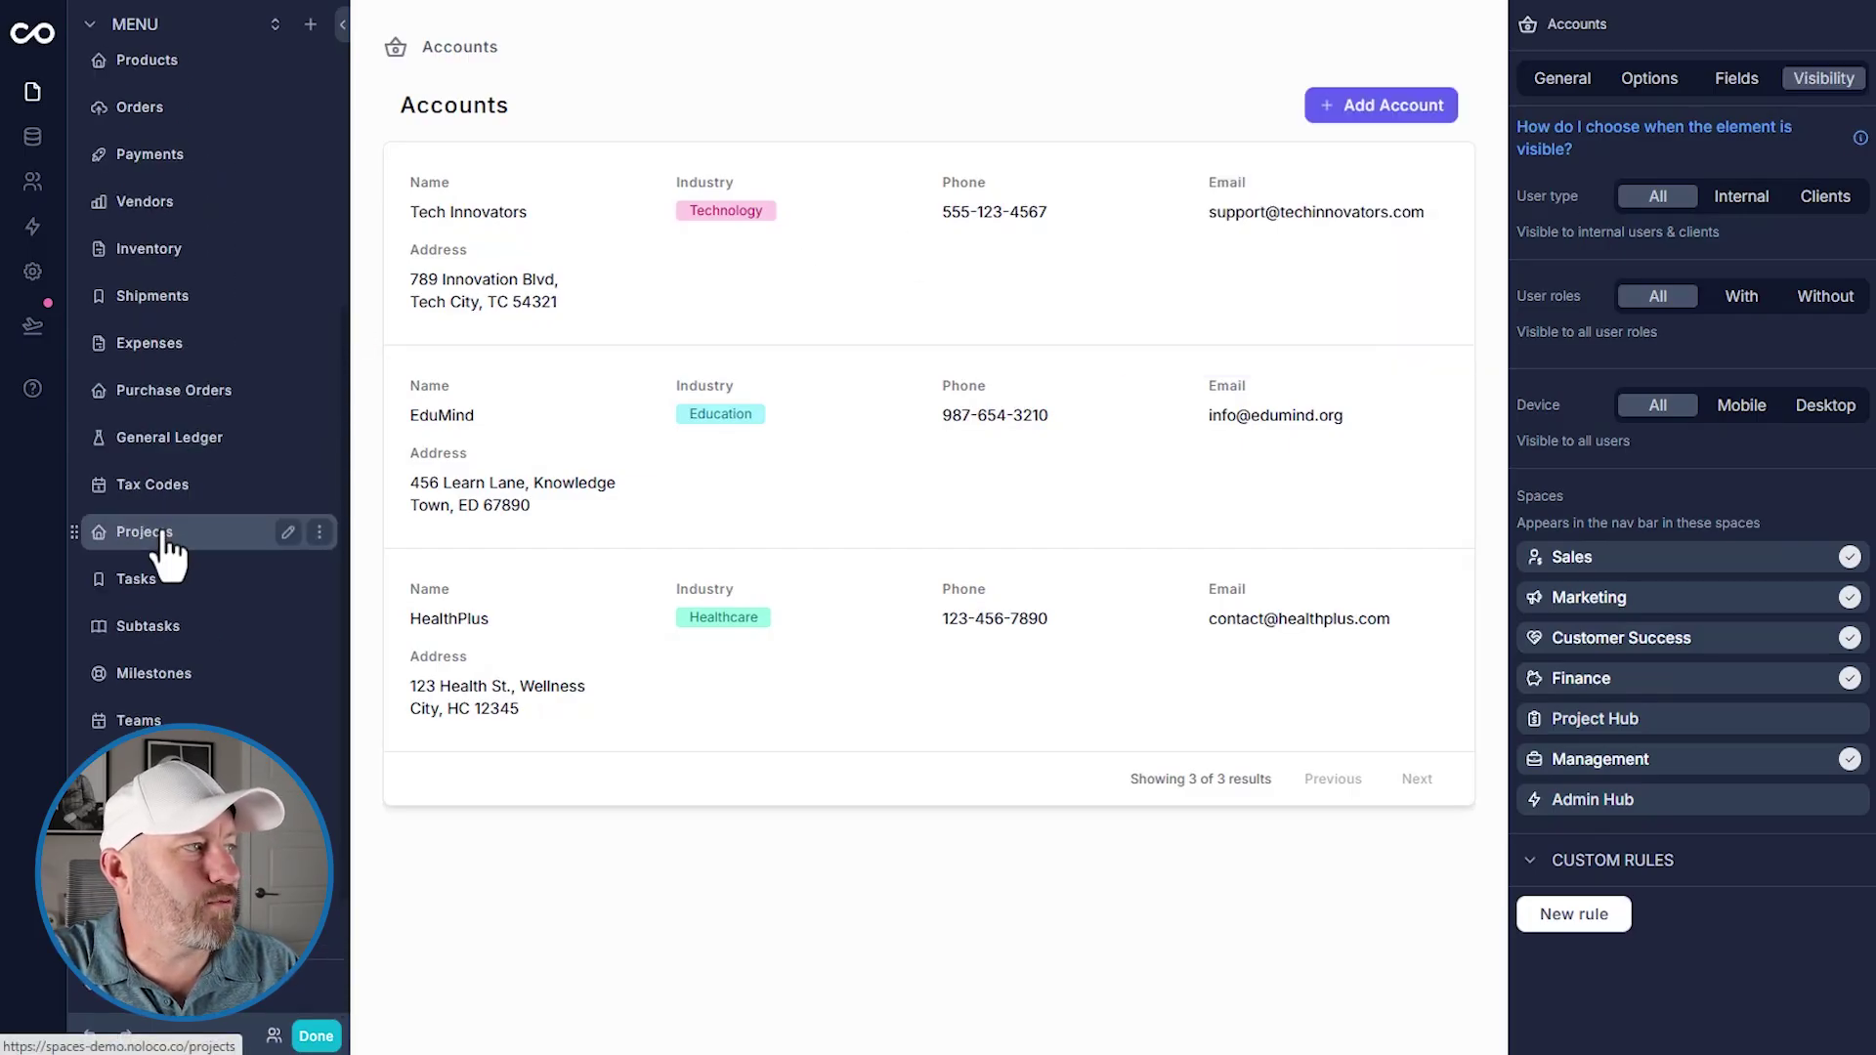
click(162, 540)
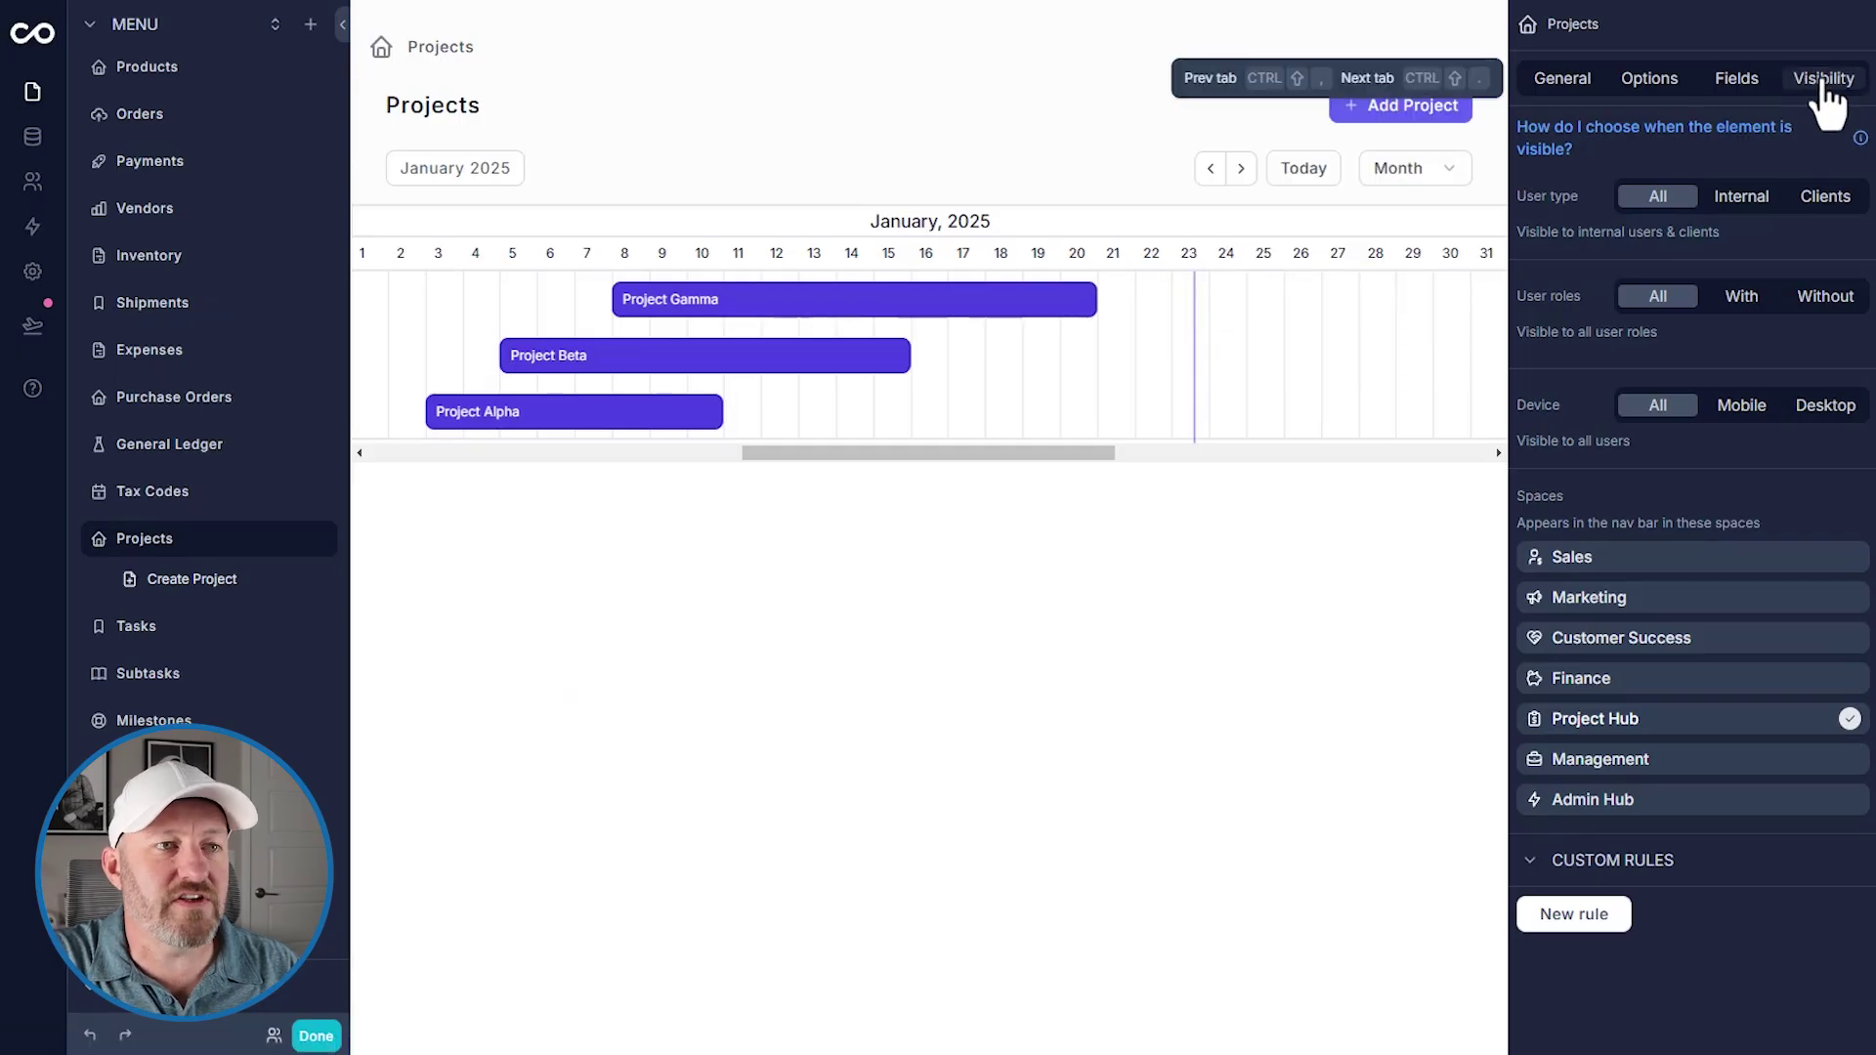
click(1823, 80)
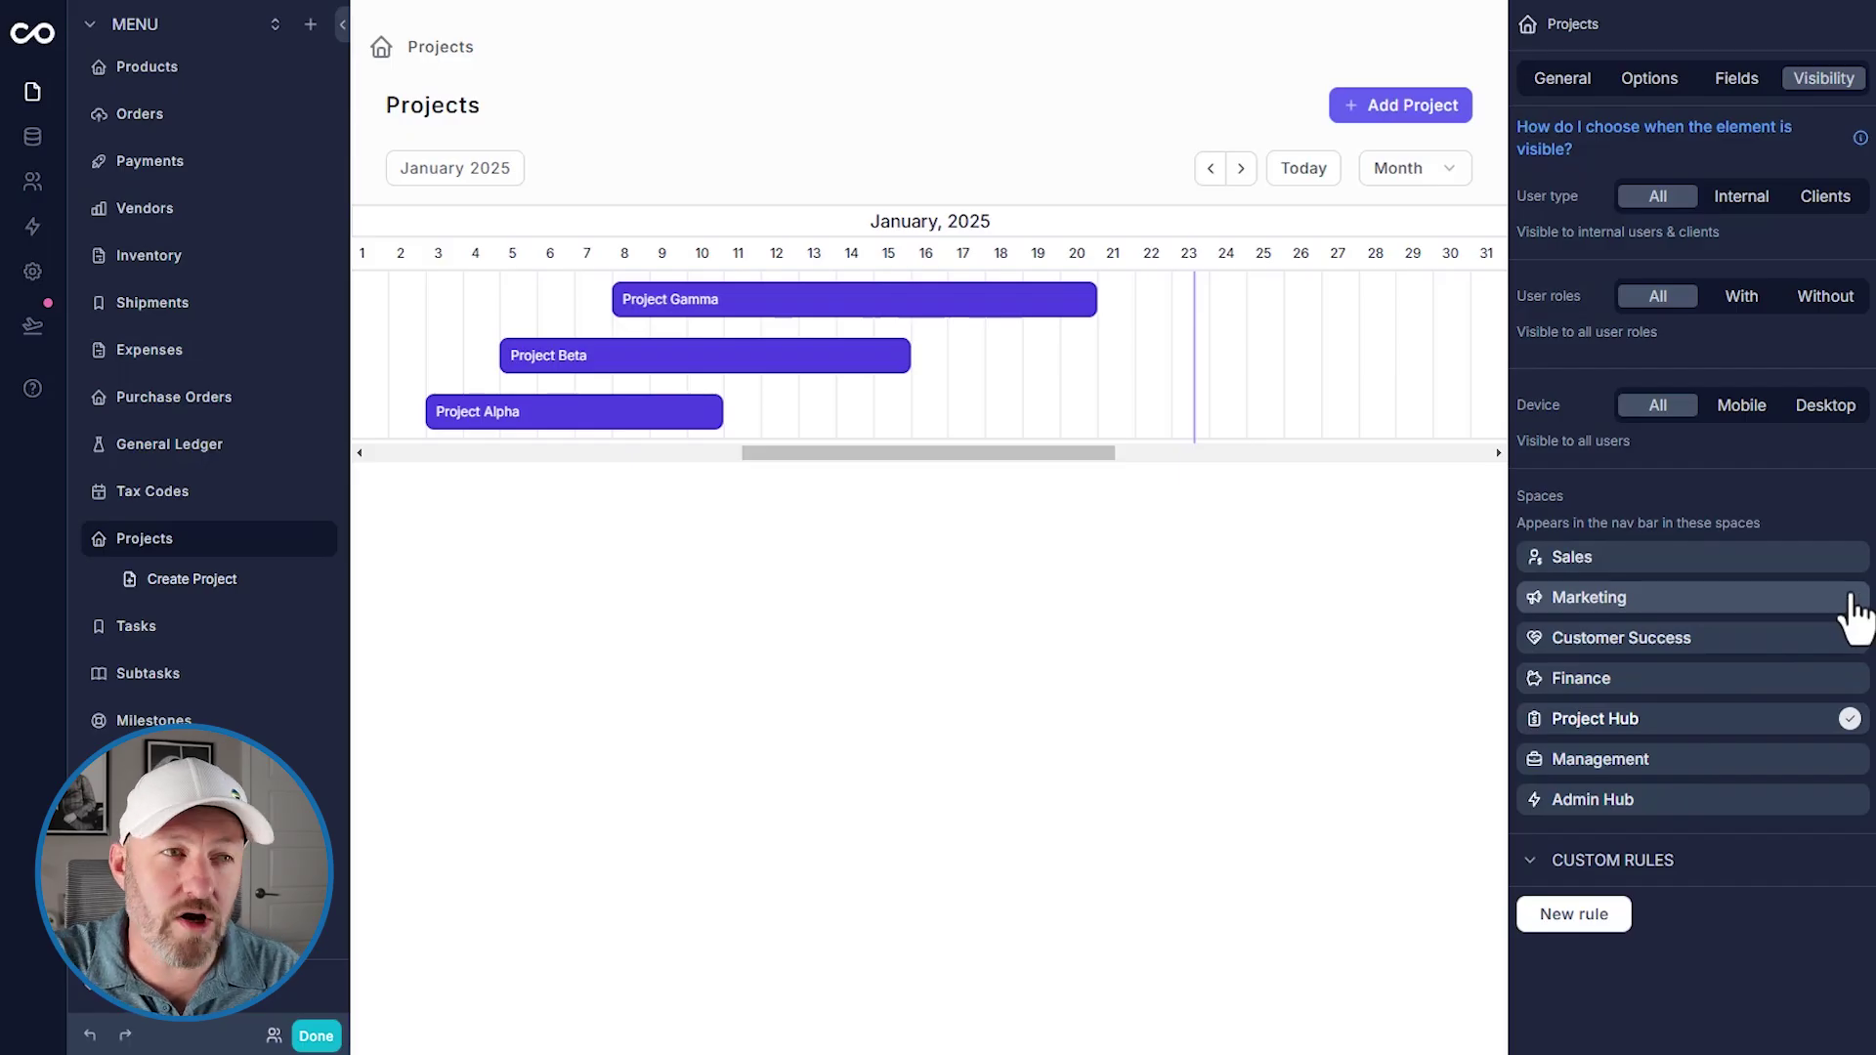
click(1849, 598)
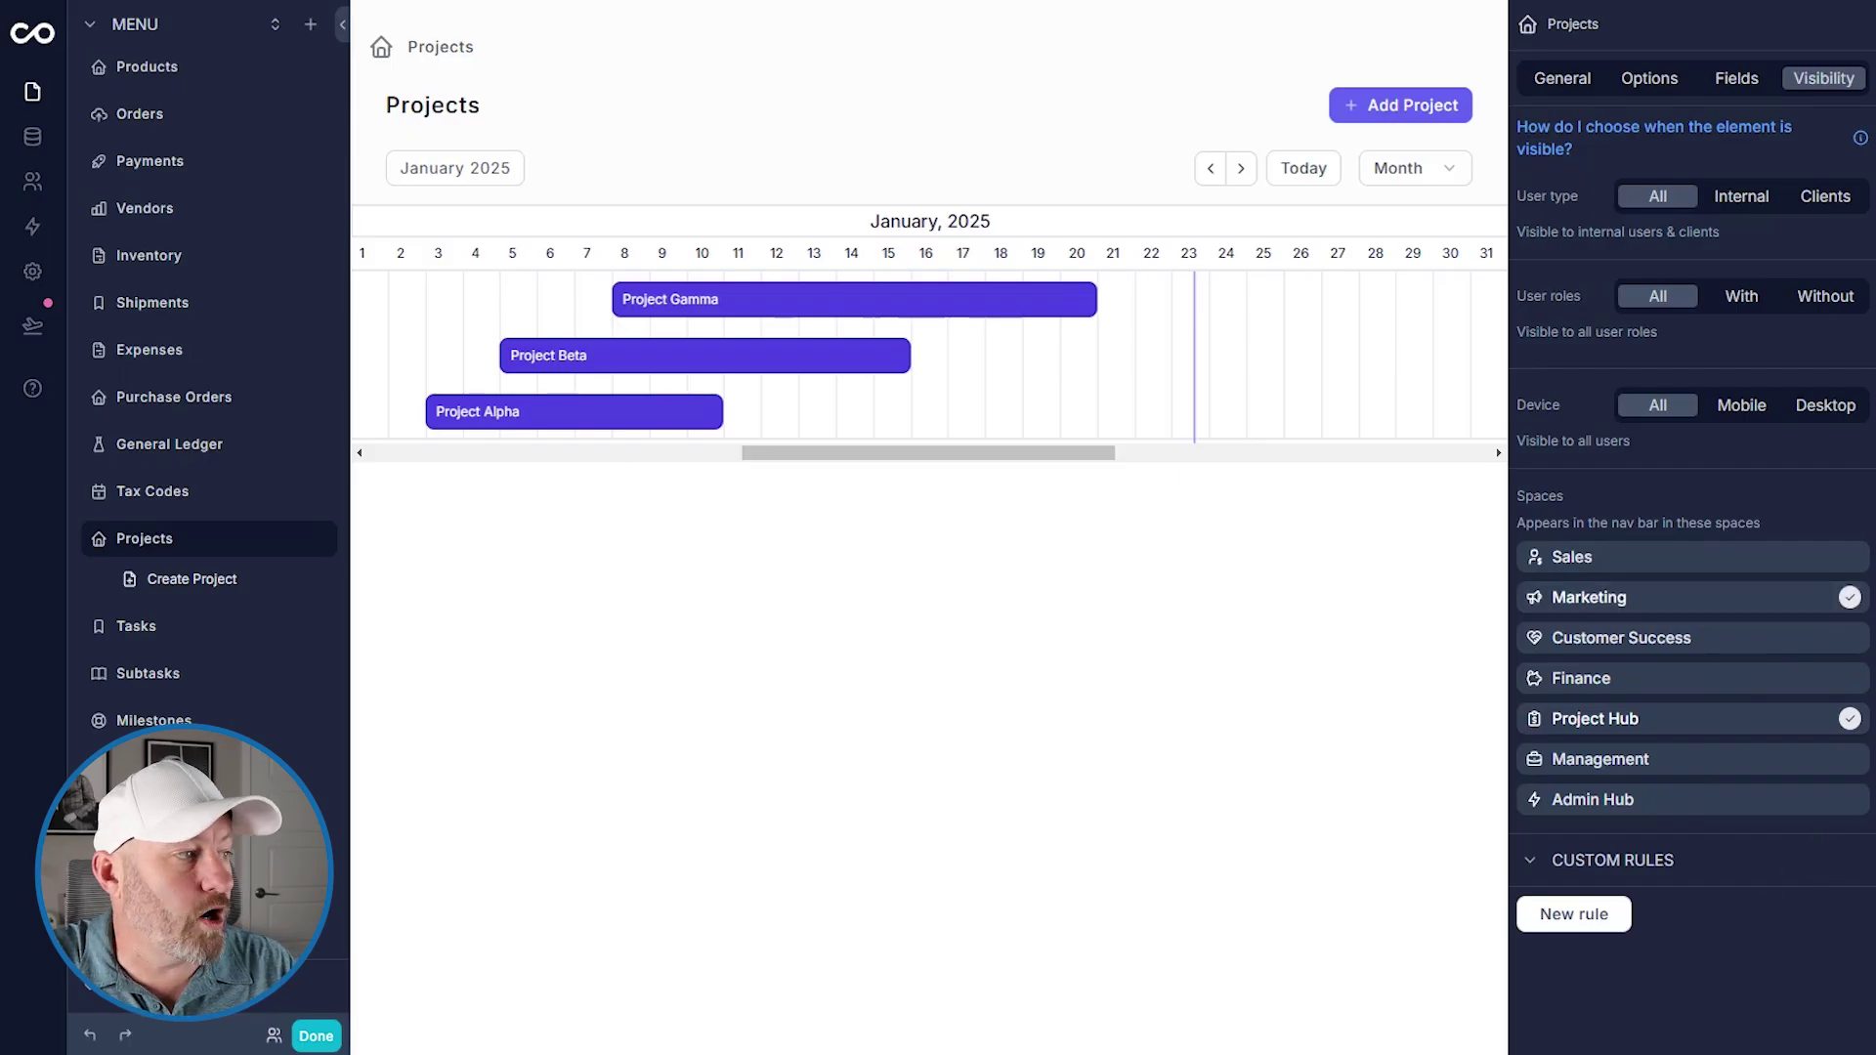
click(329, 1036)
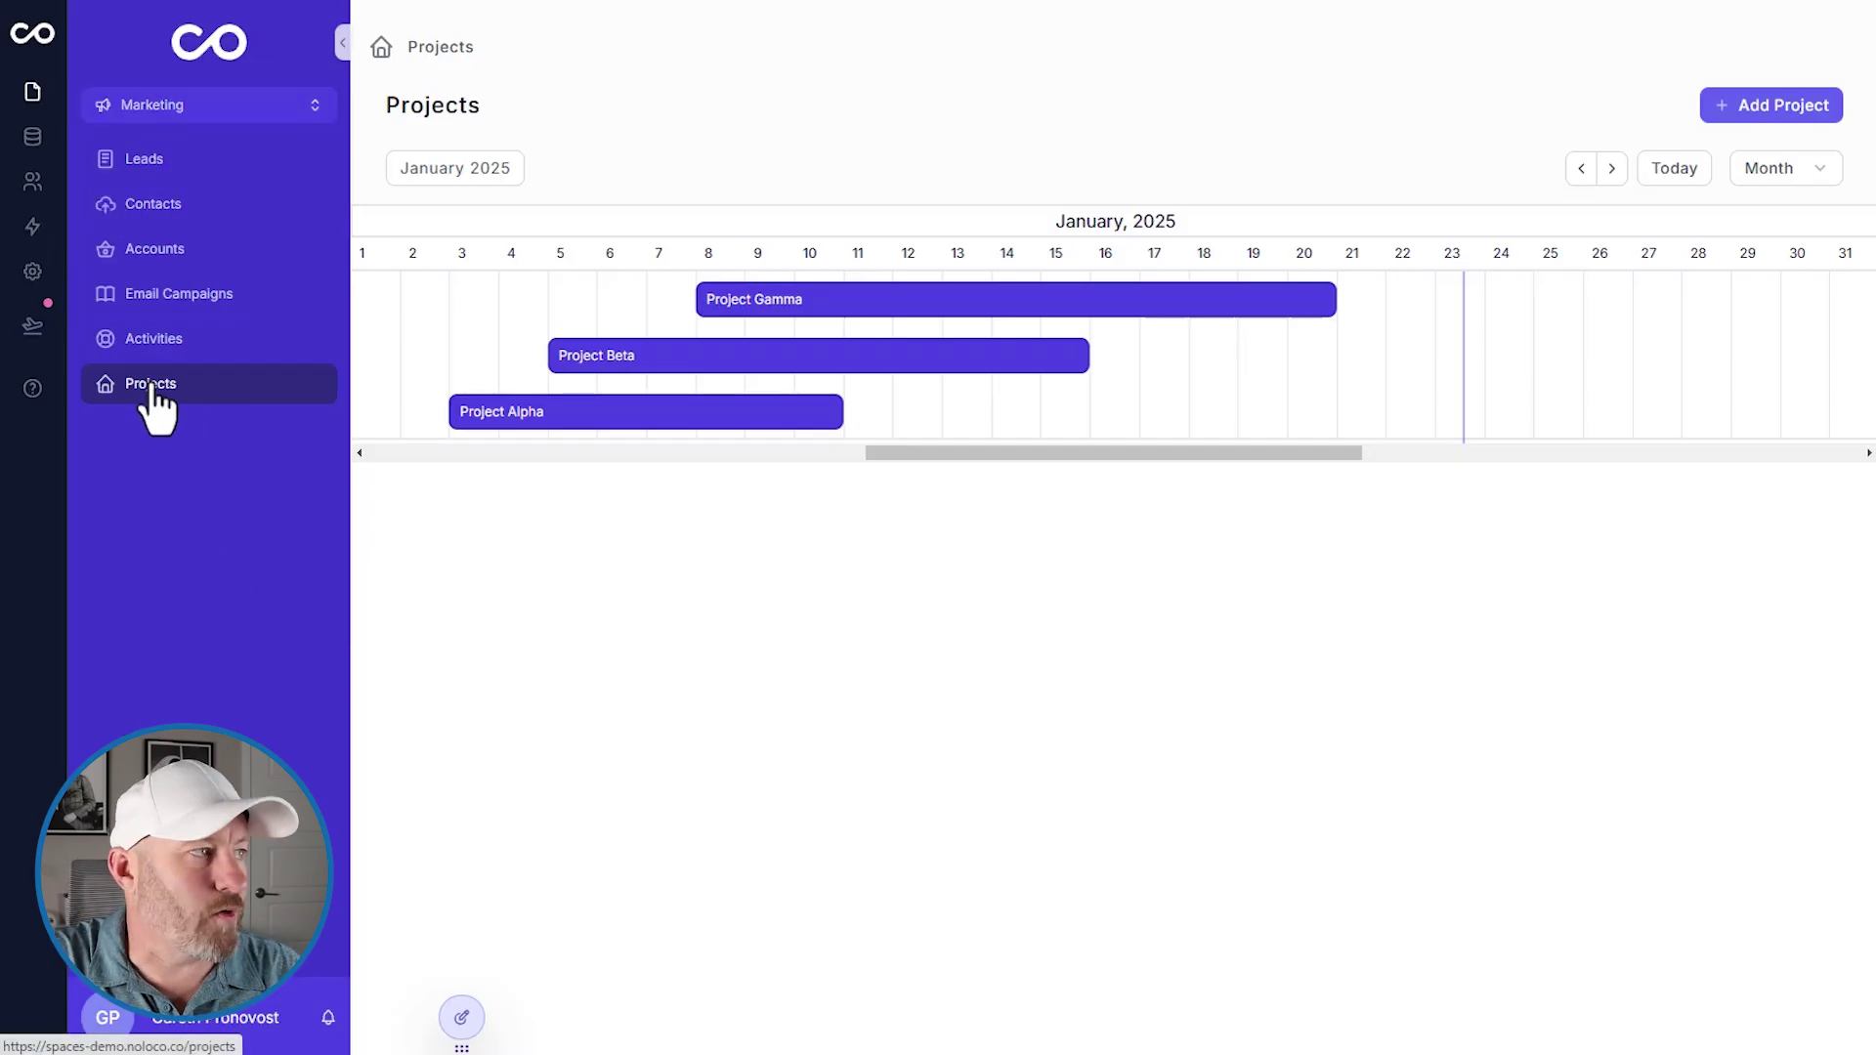
click(461, 1017)
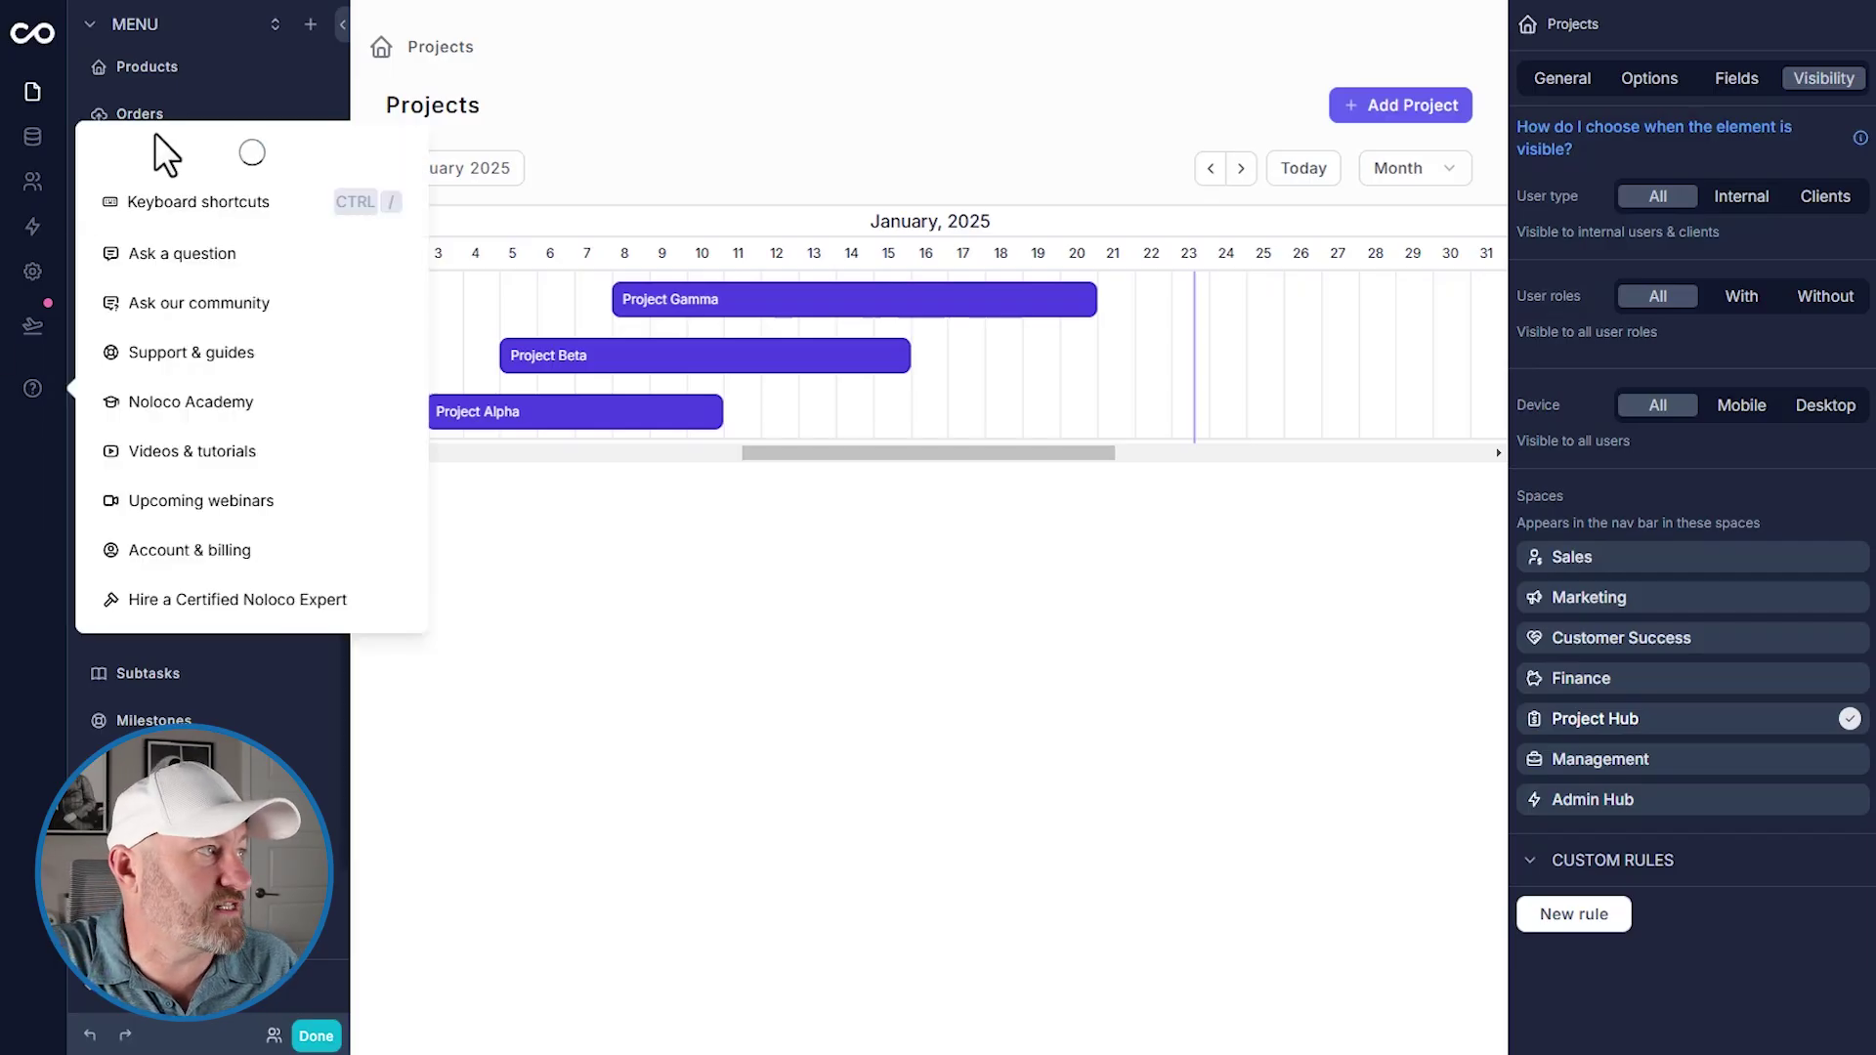
Step: Look up the role assigned to the test user in the User table and return to the app pages
click(33, 142)
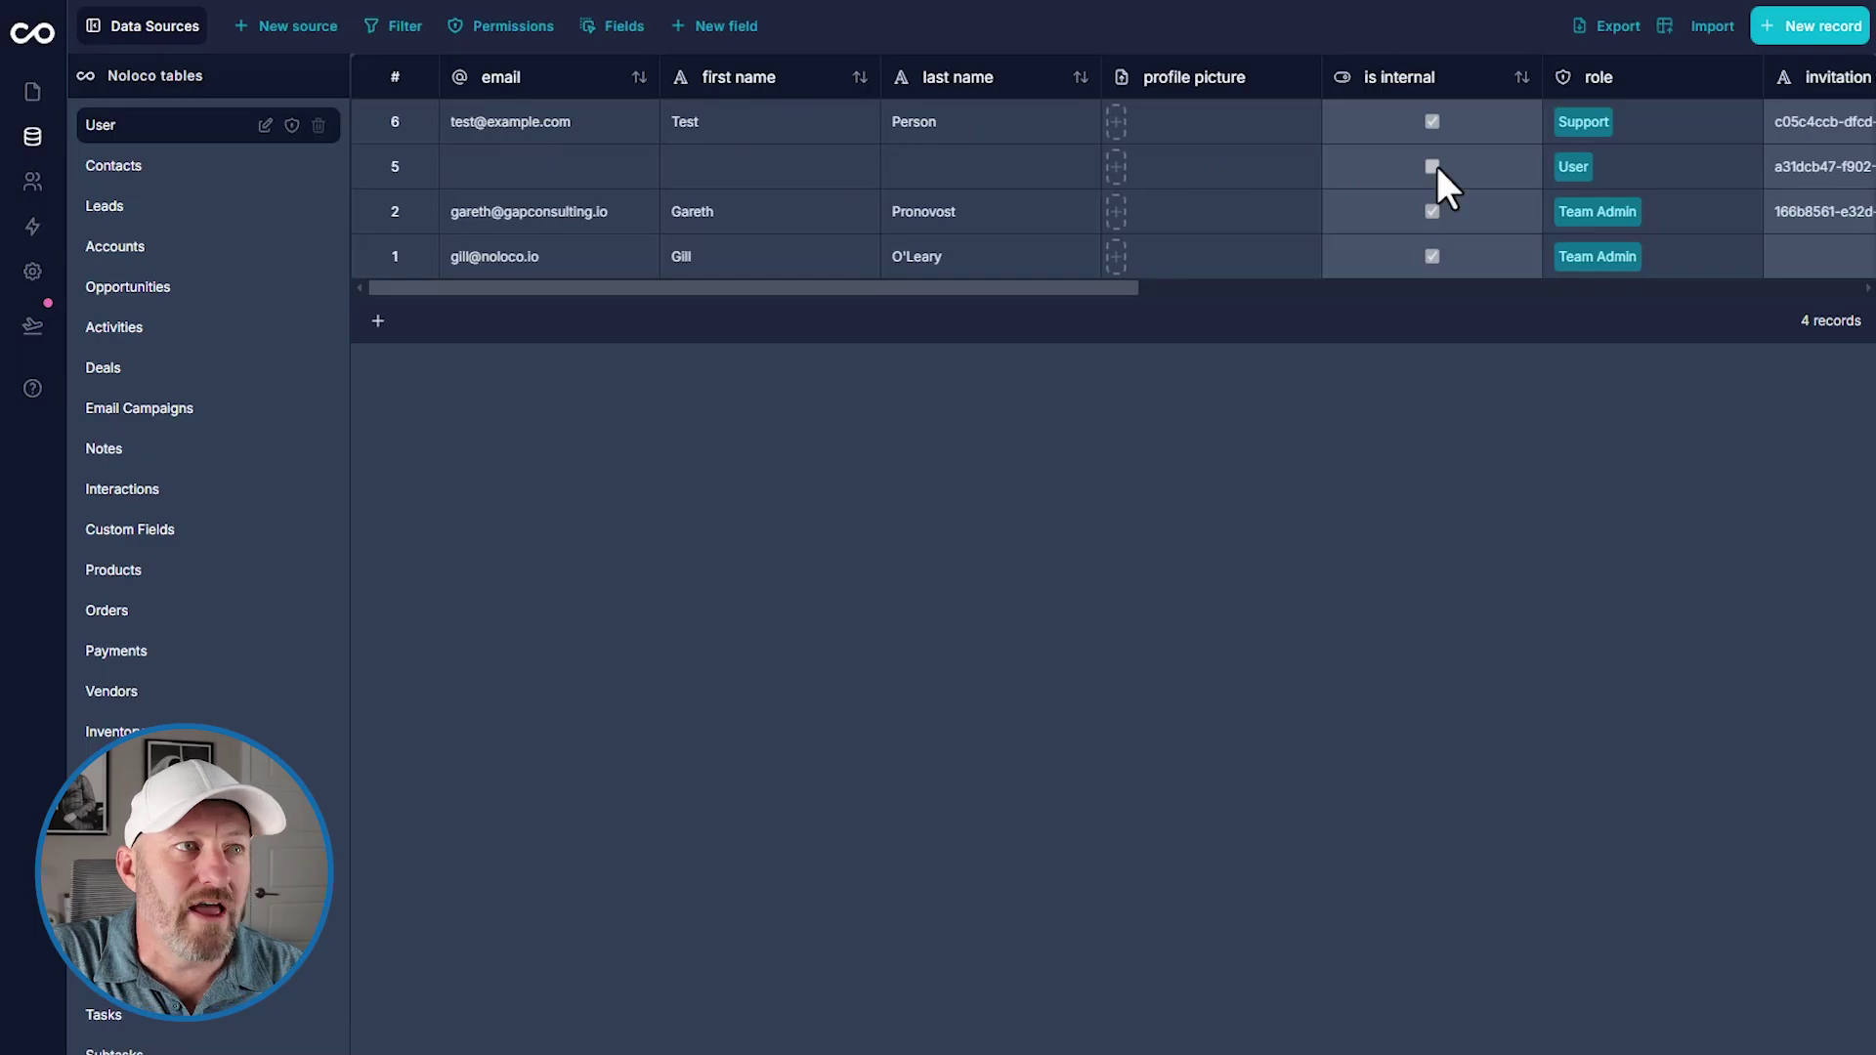
click(1593, 128)
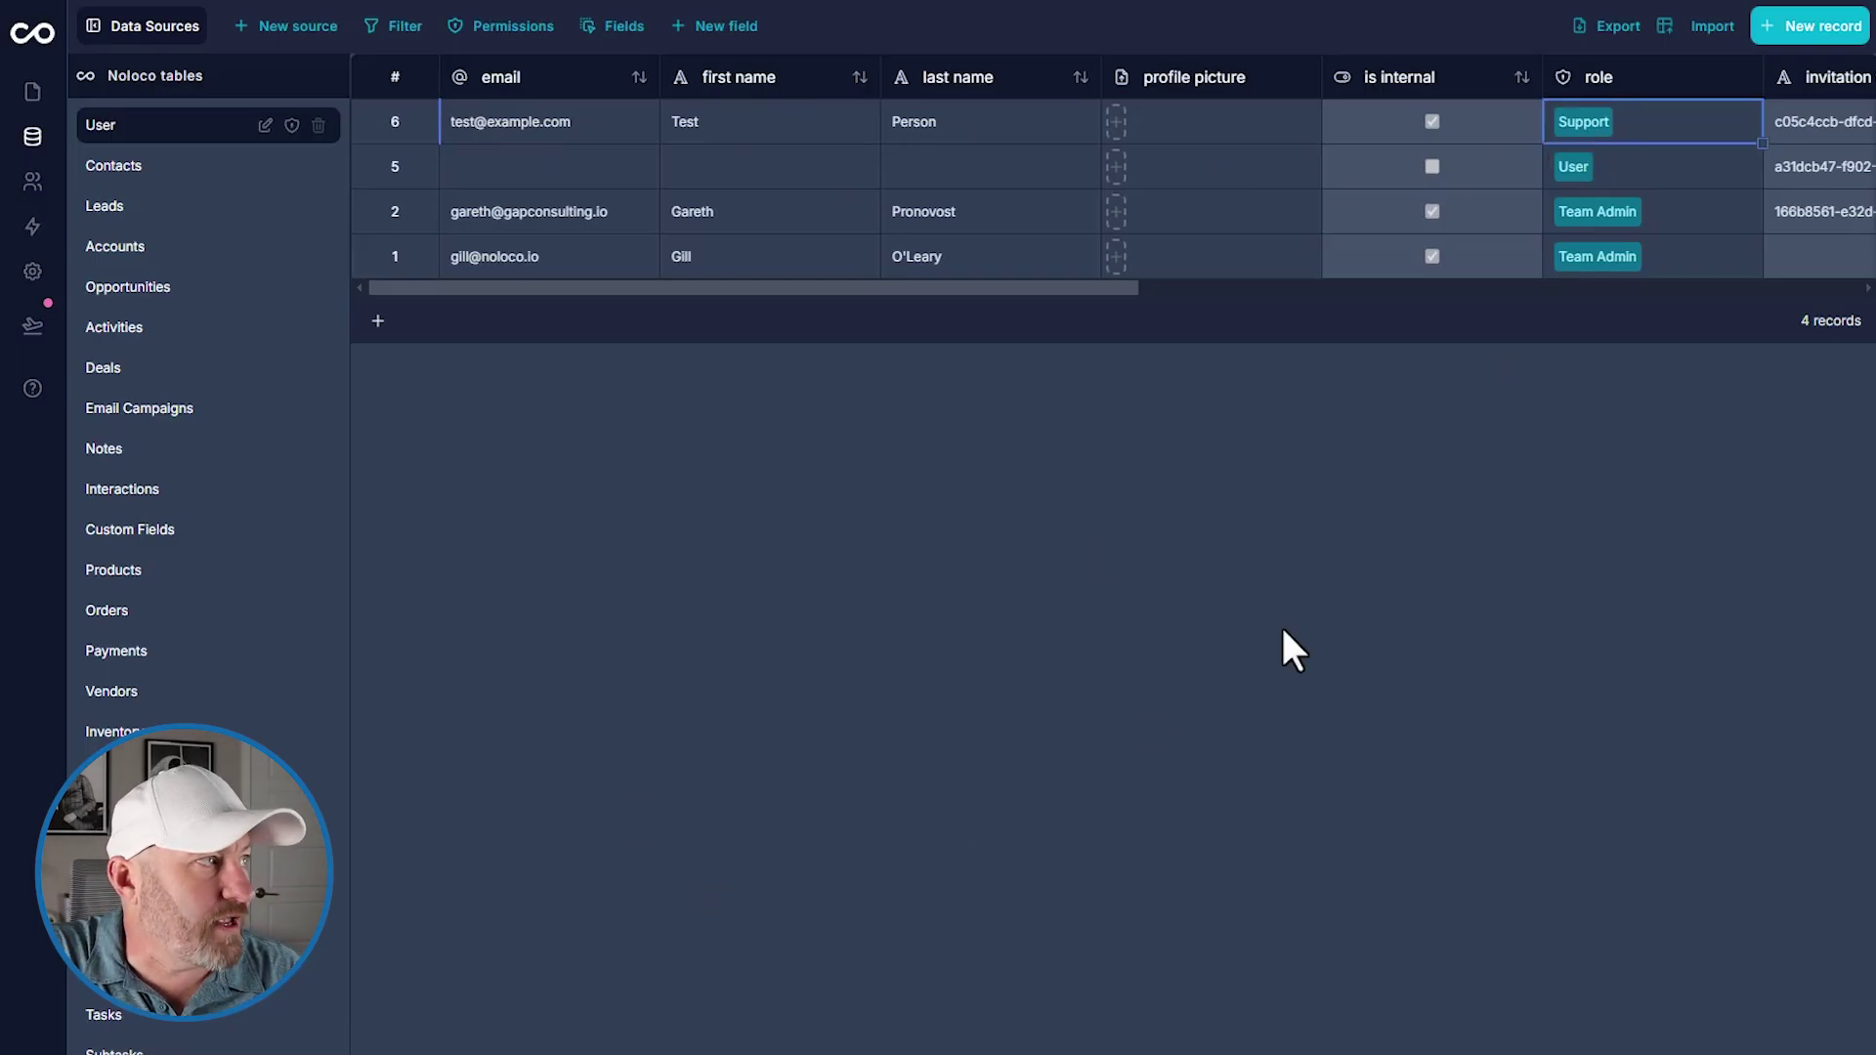
click(33, 100)
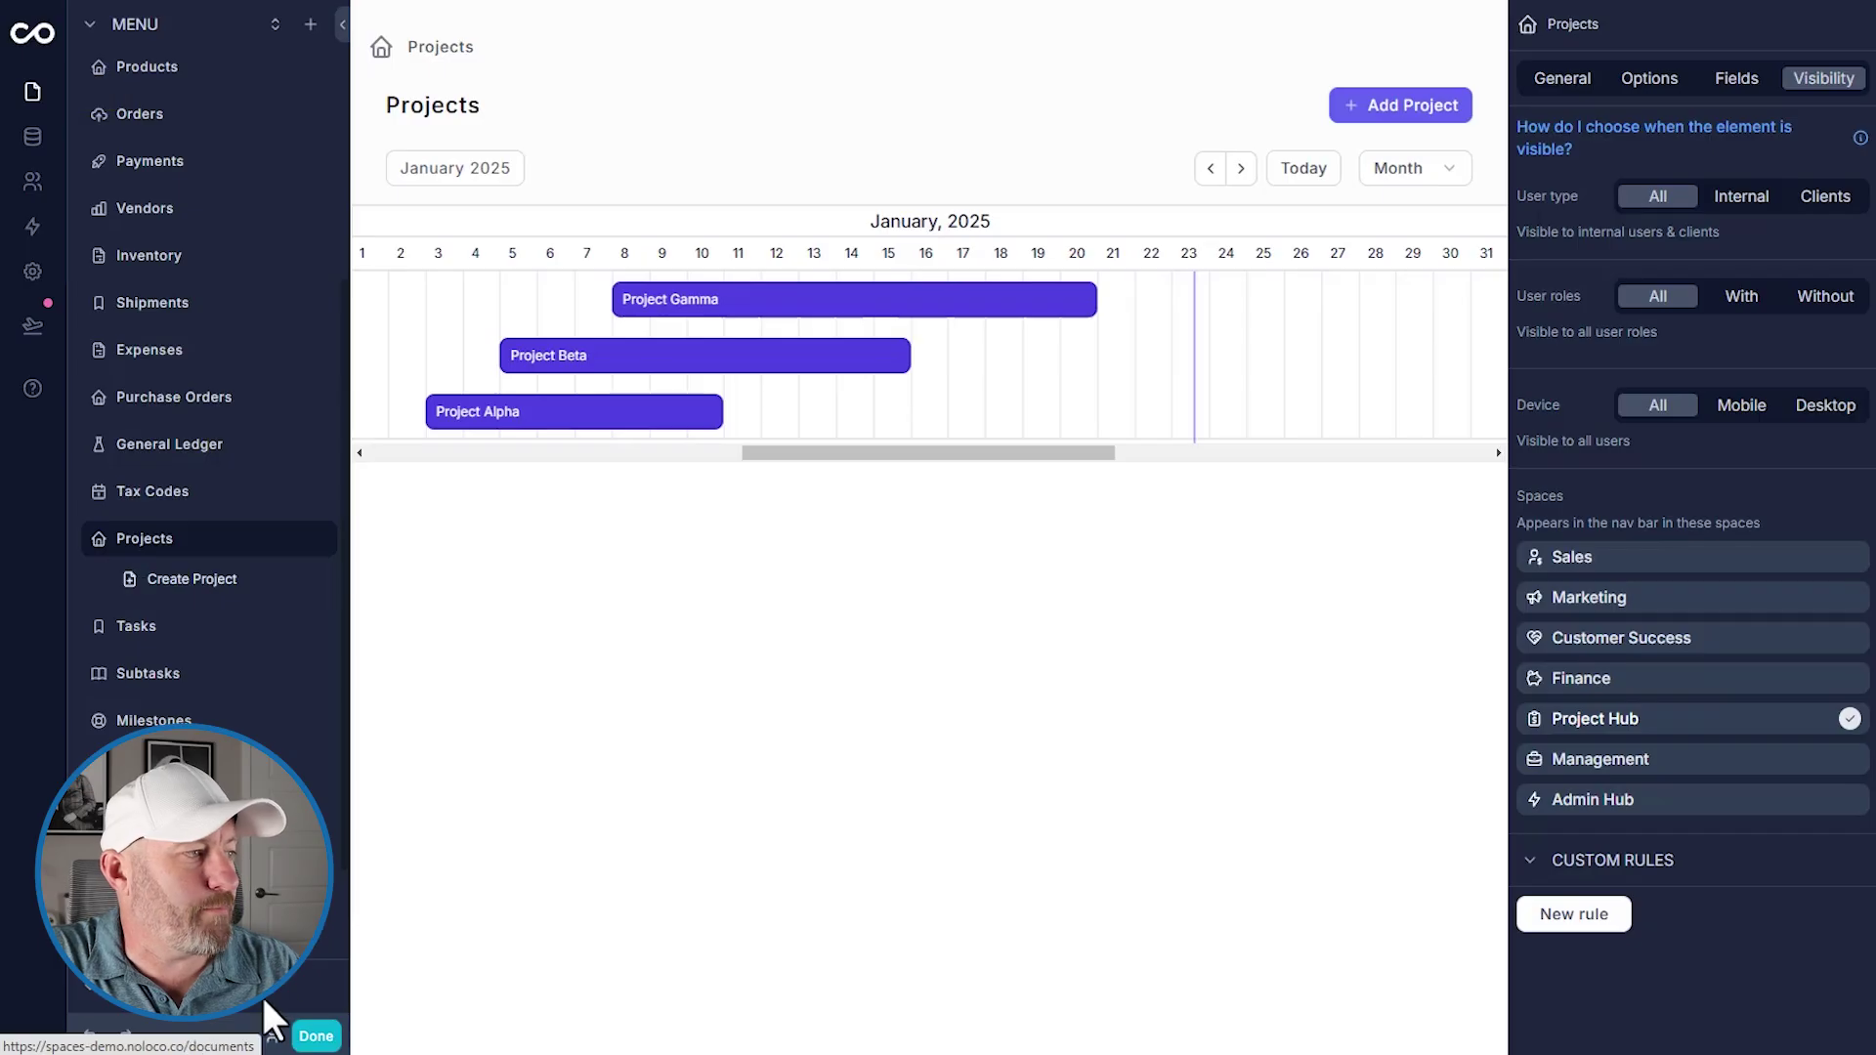
Step: Leave page editing and view the app as the test user with the Support role
click(322, 1034)
mouse_move(465, 1018)
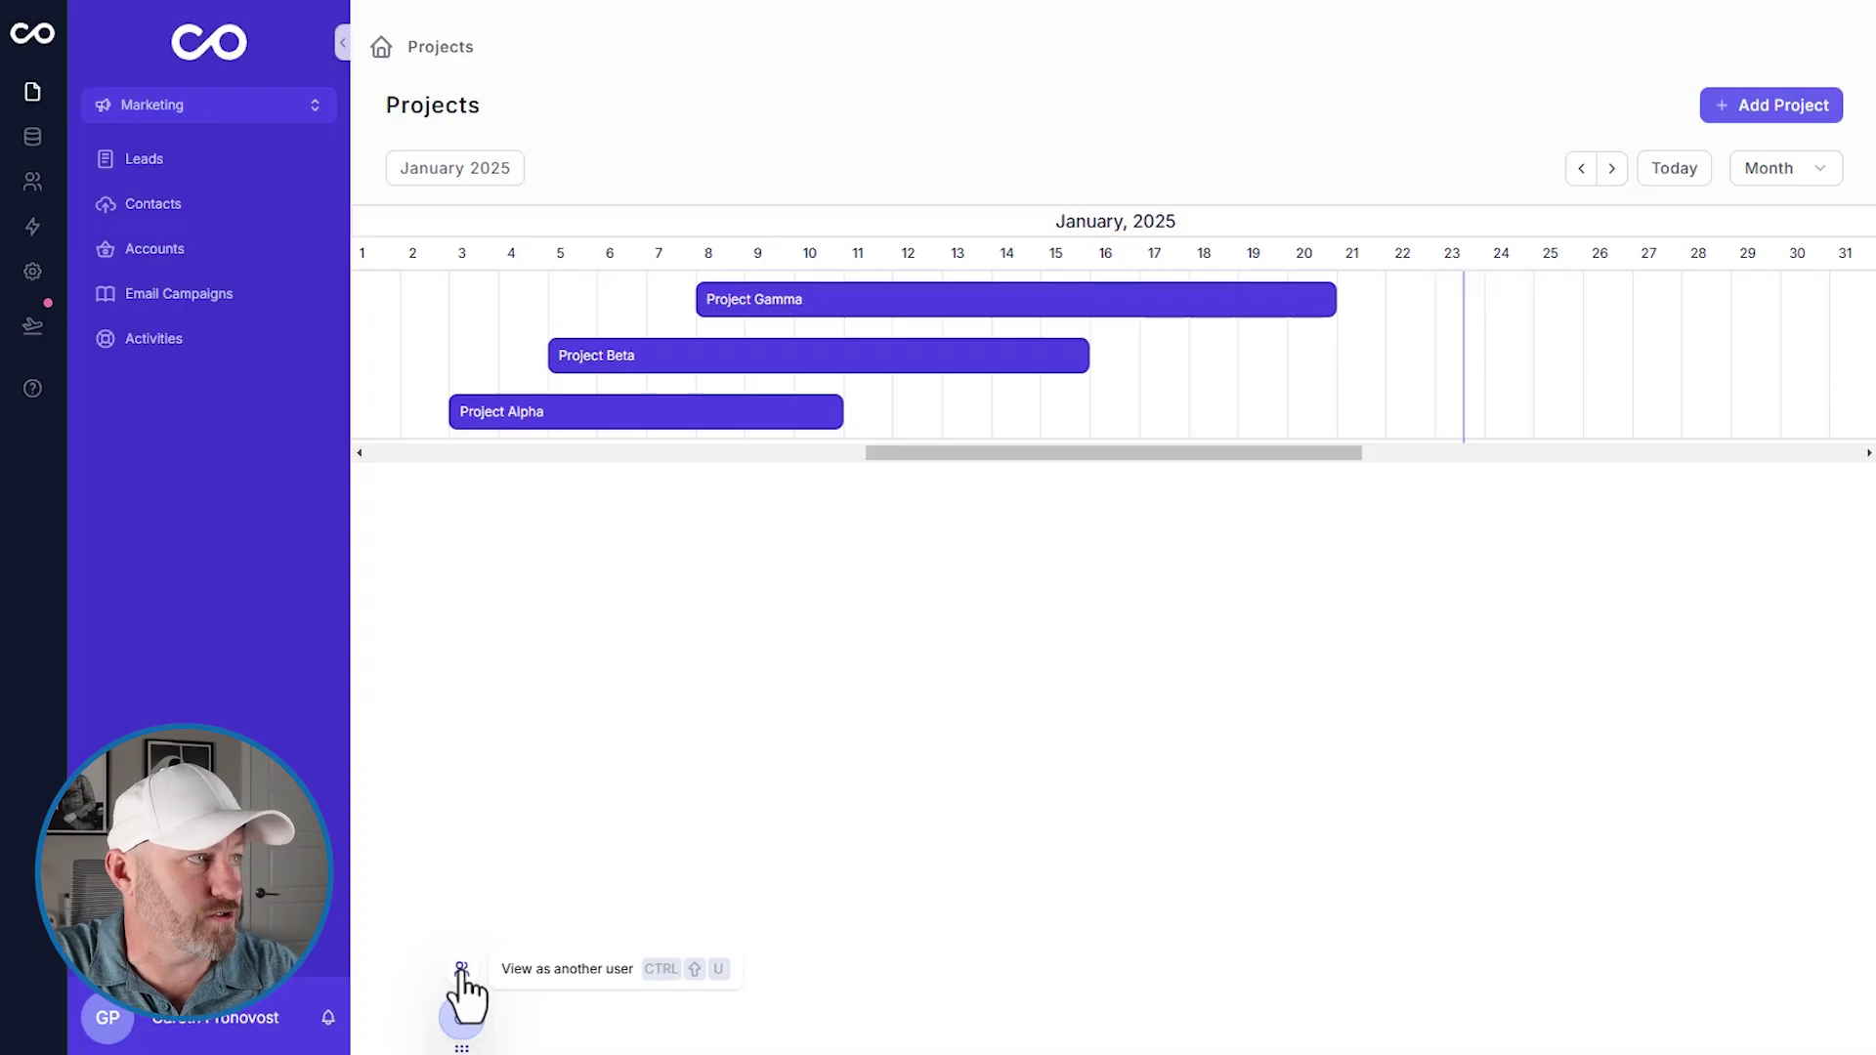
click(461, 969)
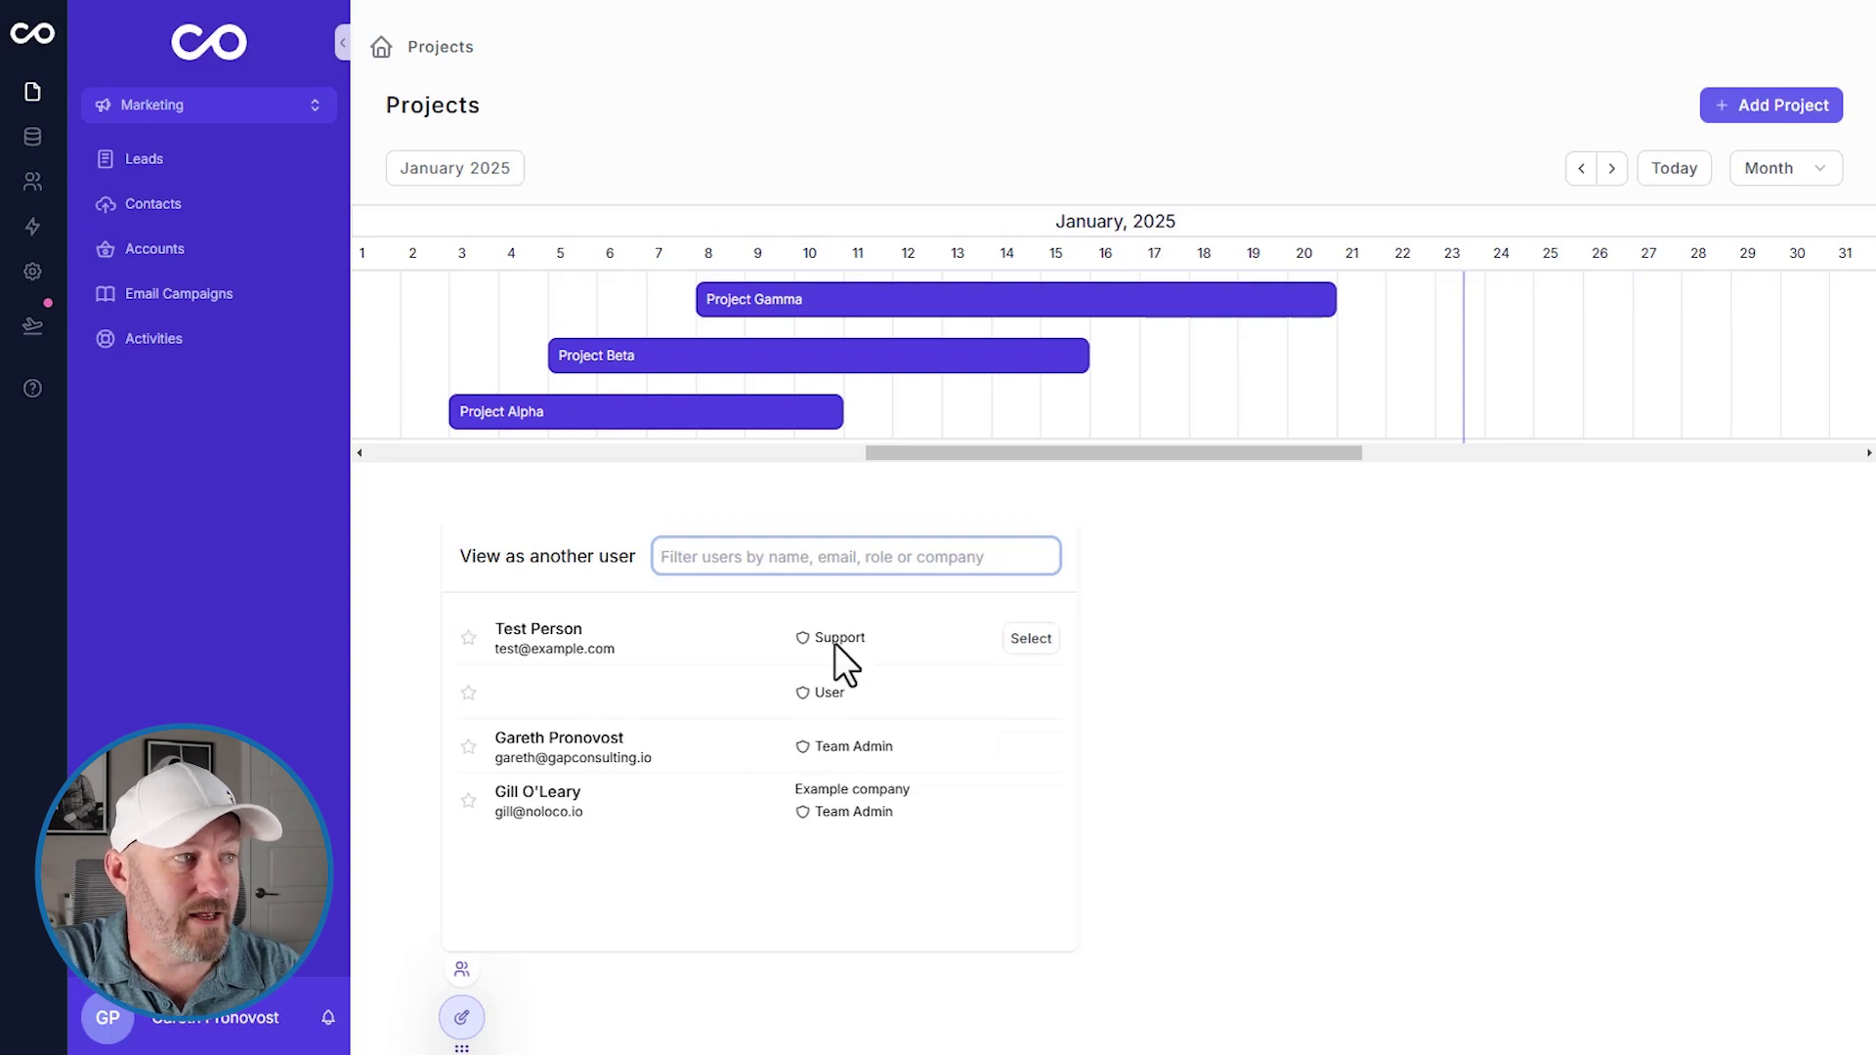
click(1012, 643)
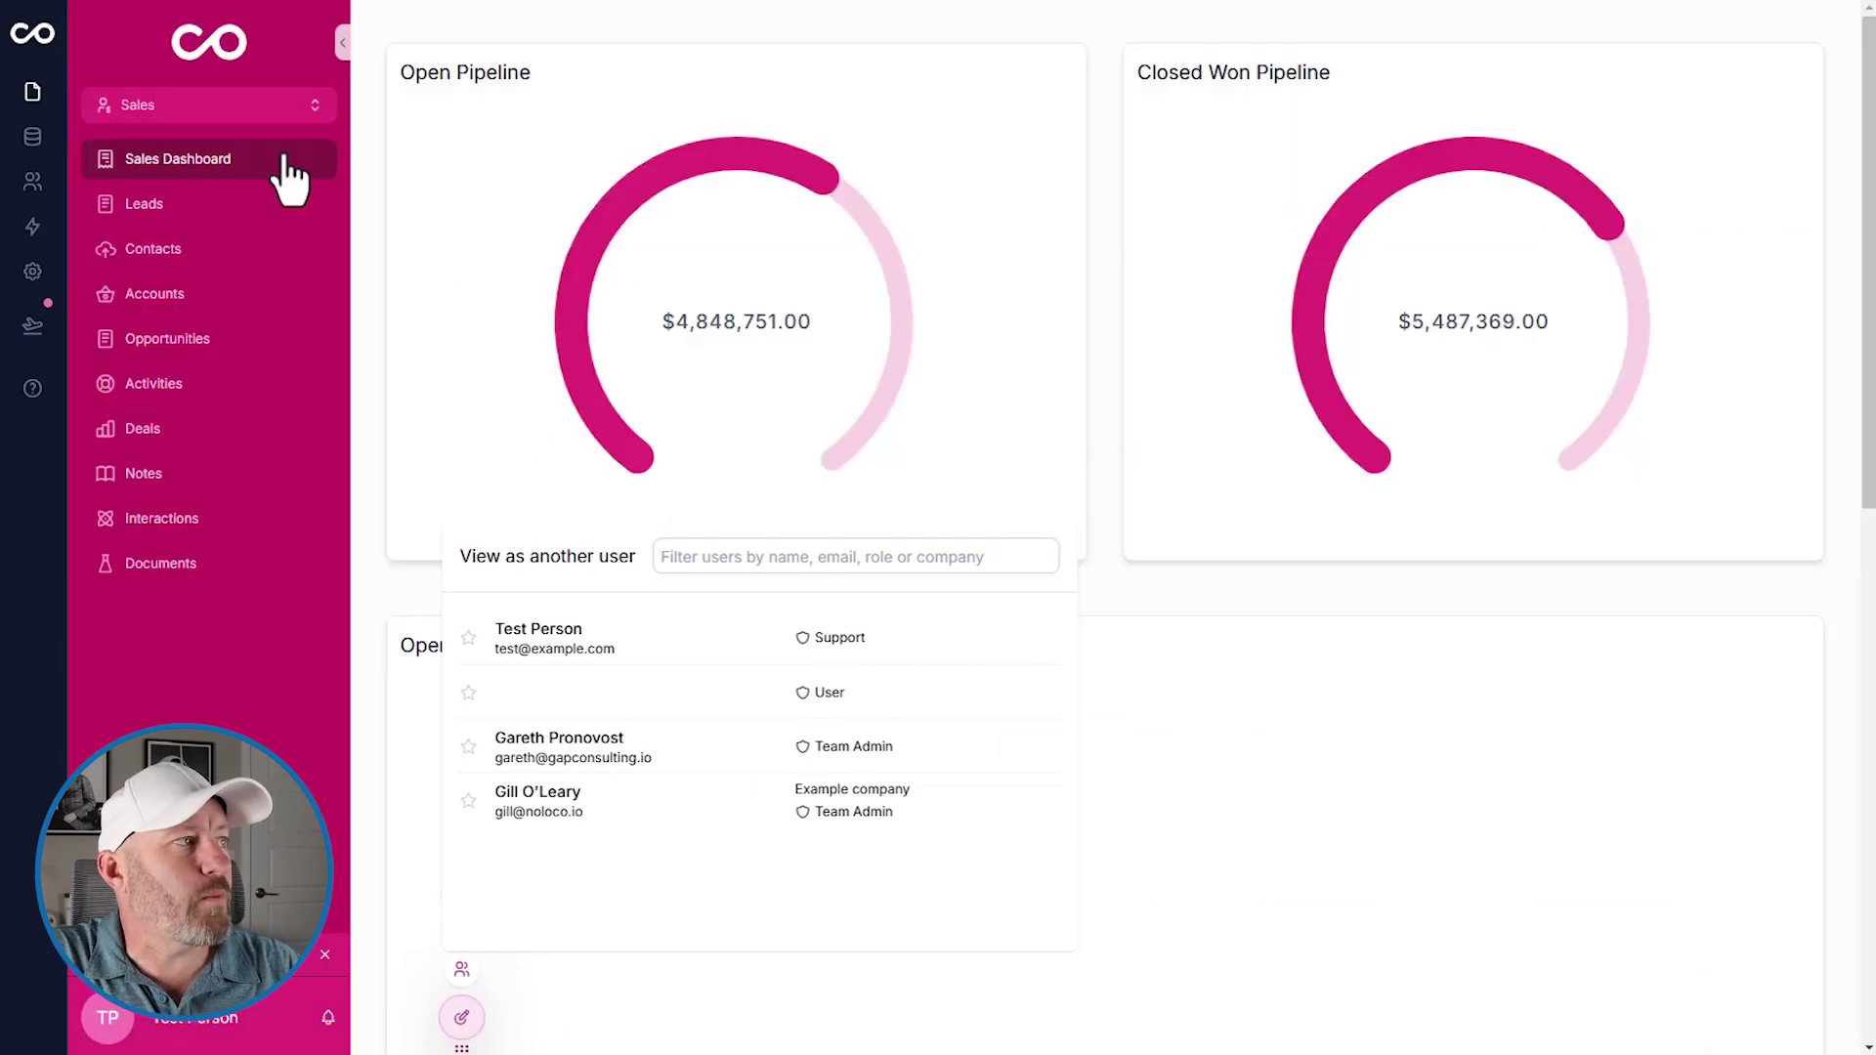
Step: Examine which spaces the test user can open and compare them with the role assigned in the User table
click(248, 105)
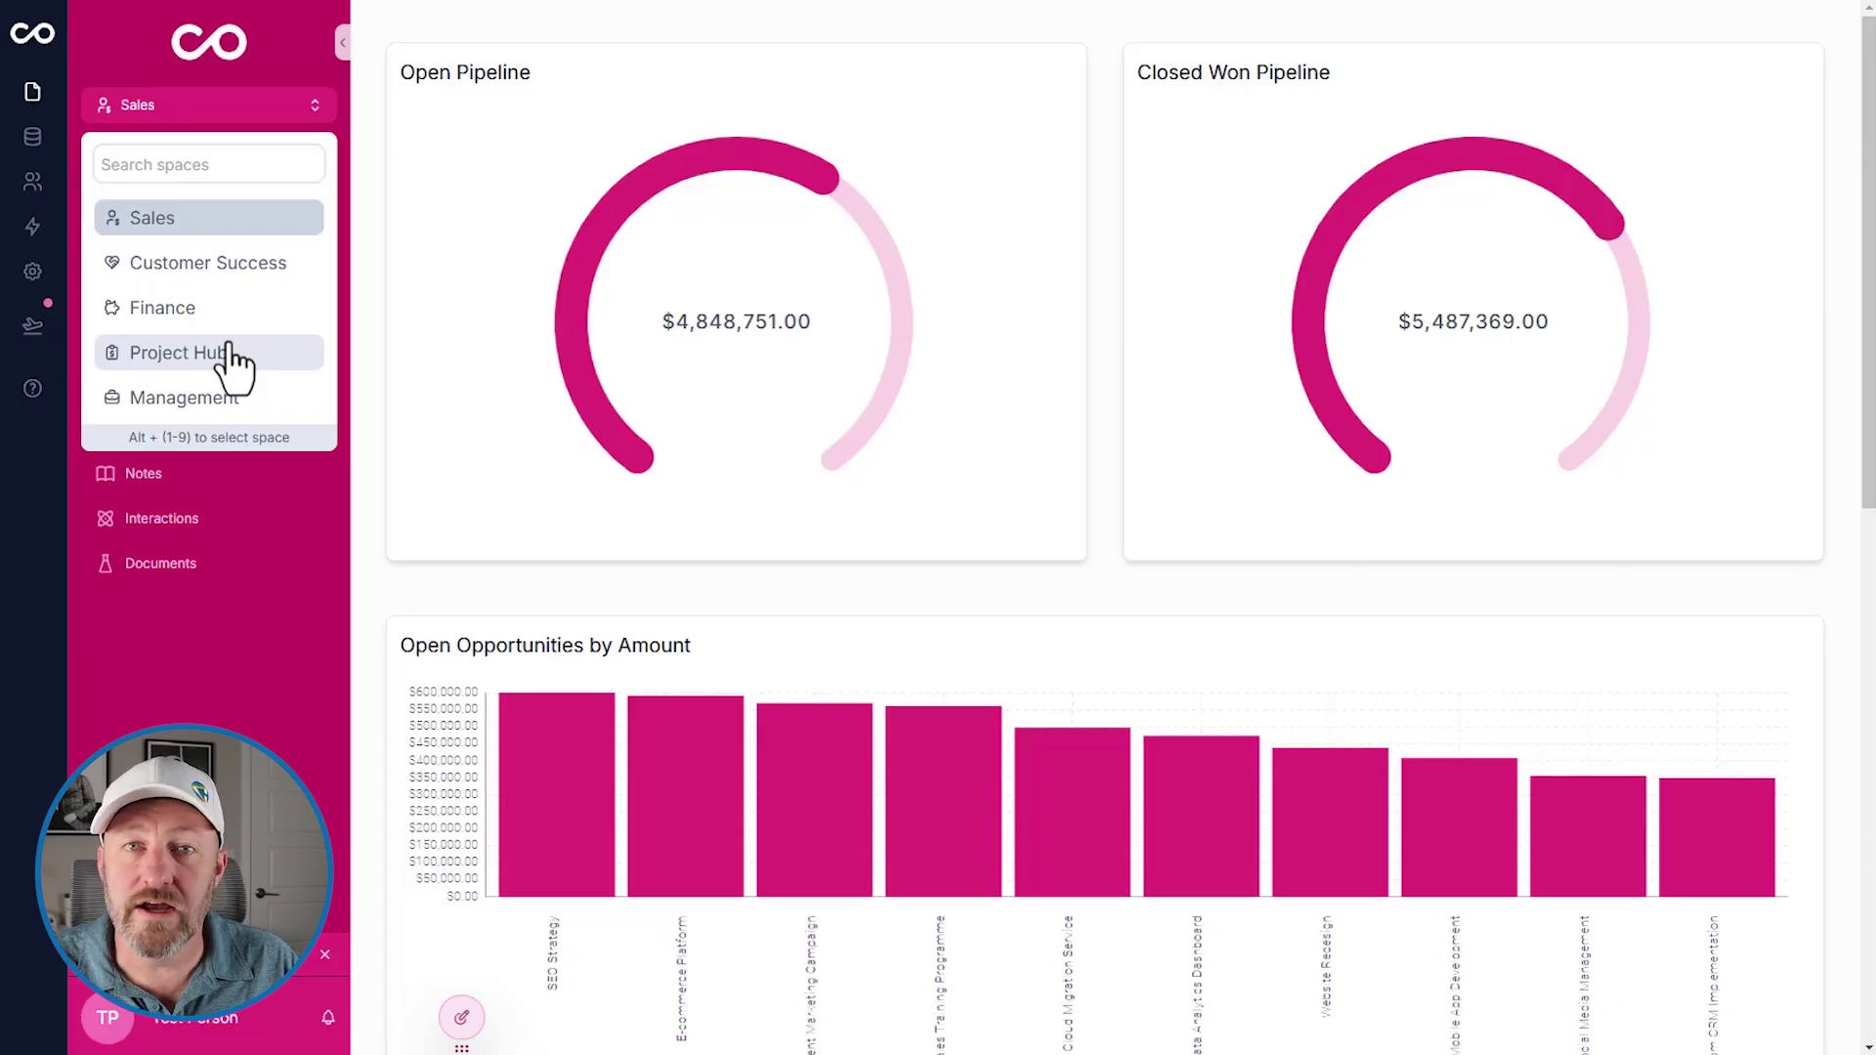
click(32, 137)
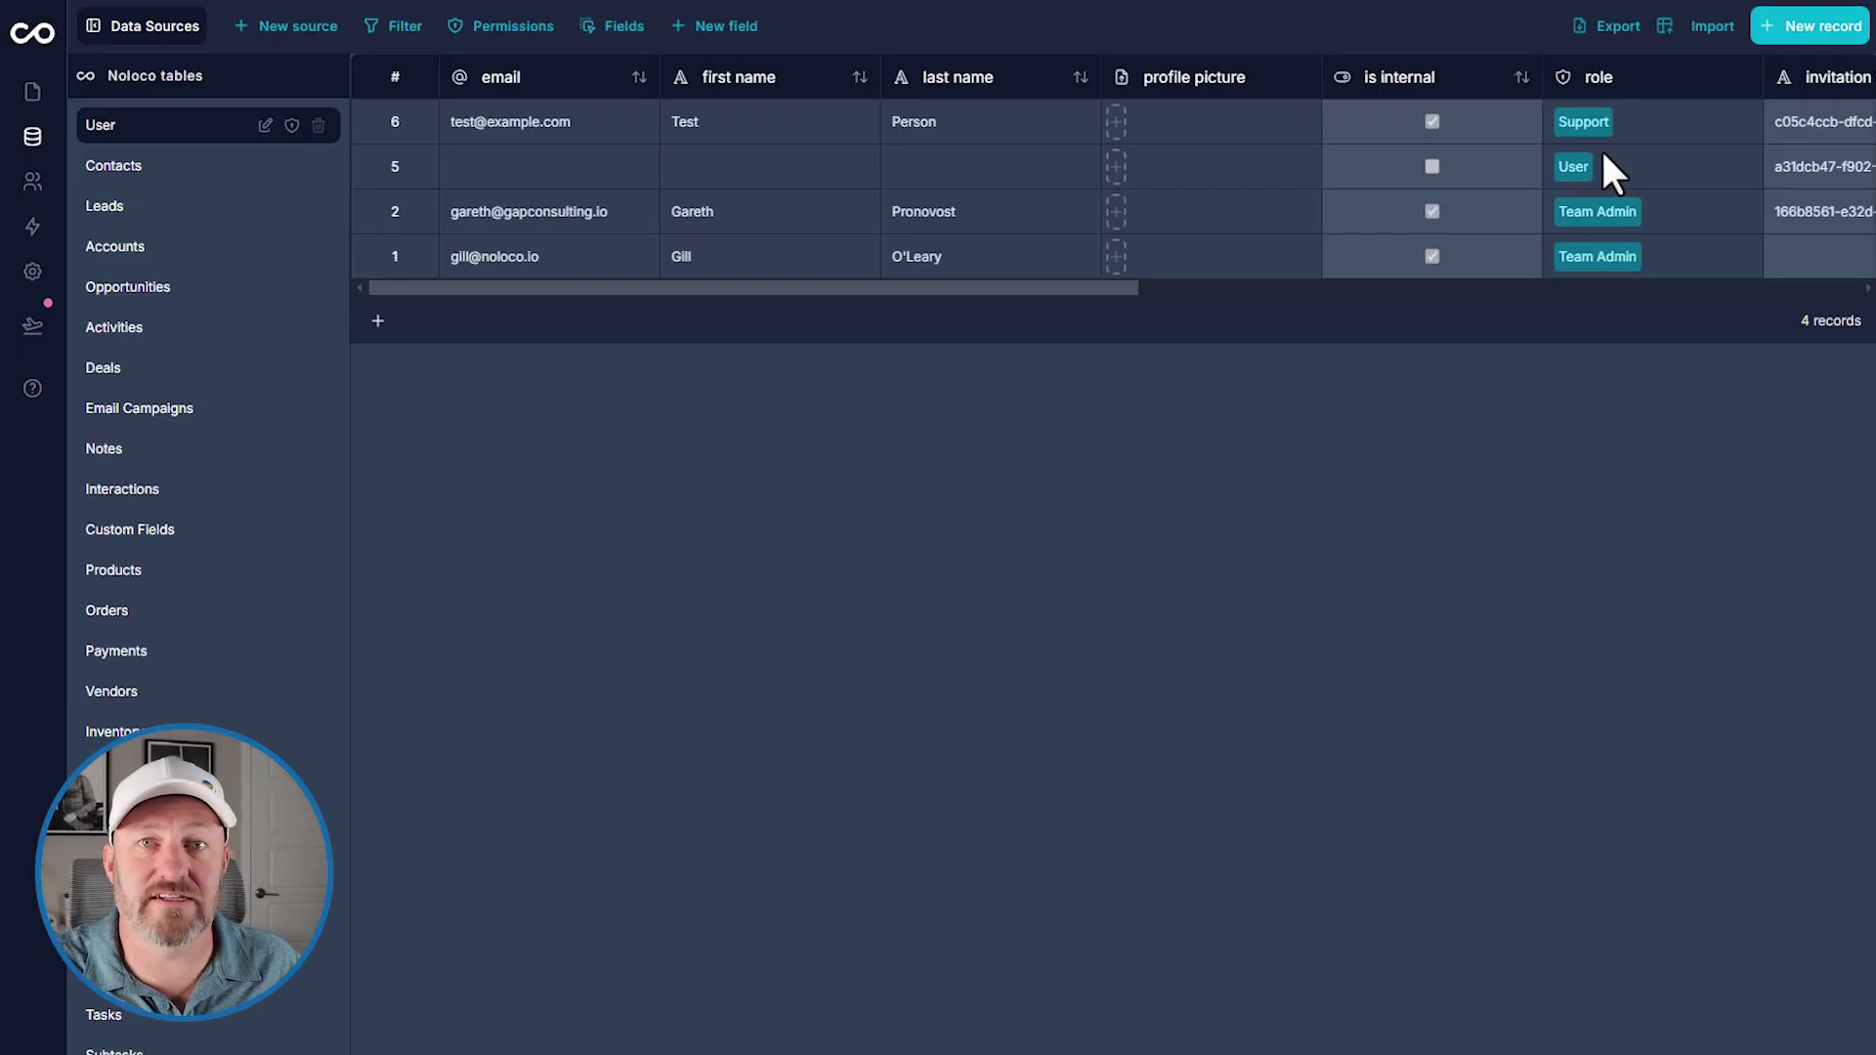
click(35, 94)
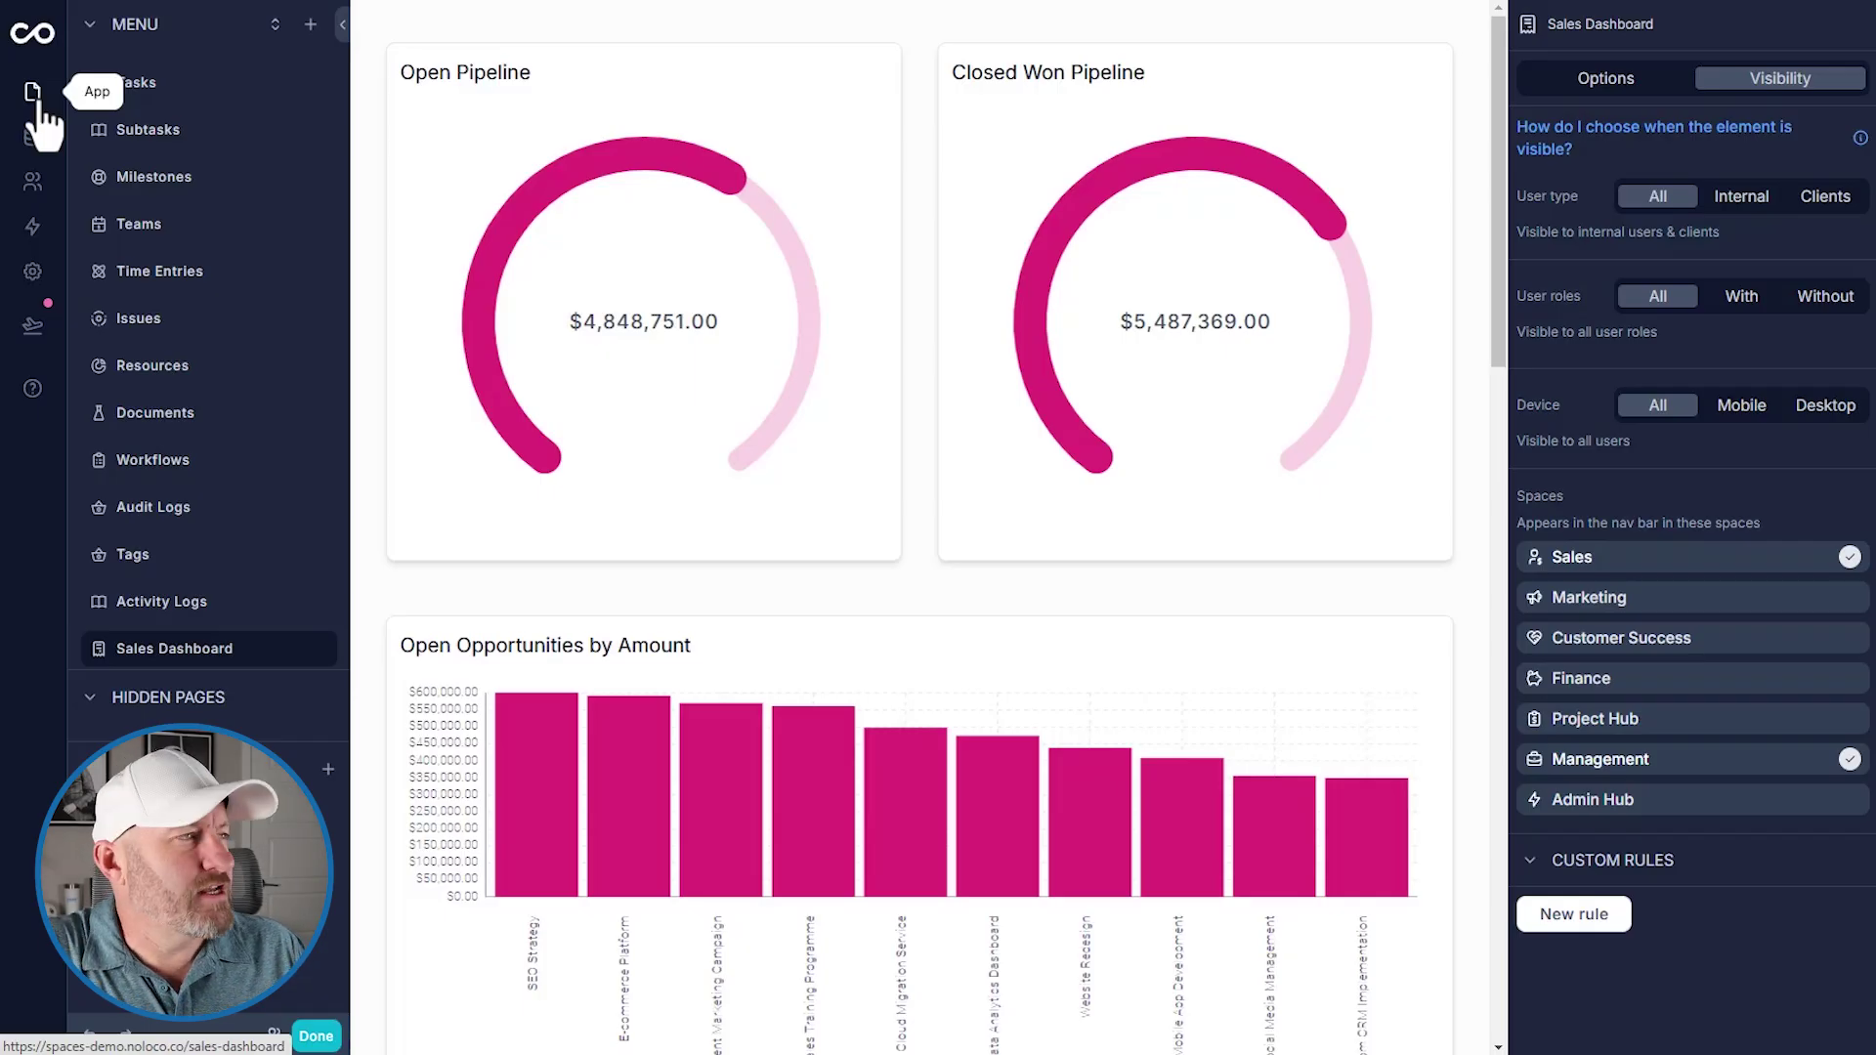
Step: Create a new space in the app's Spaces settings and give it the blue theme color
click(32, 272)
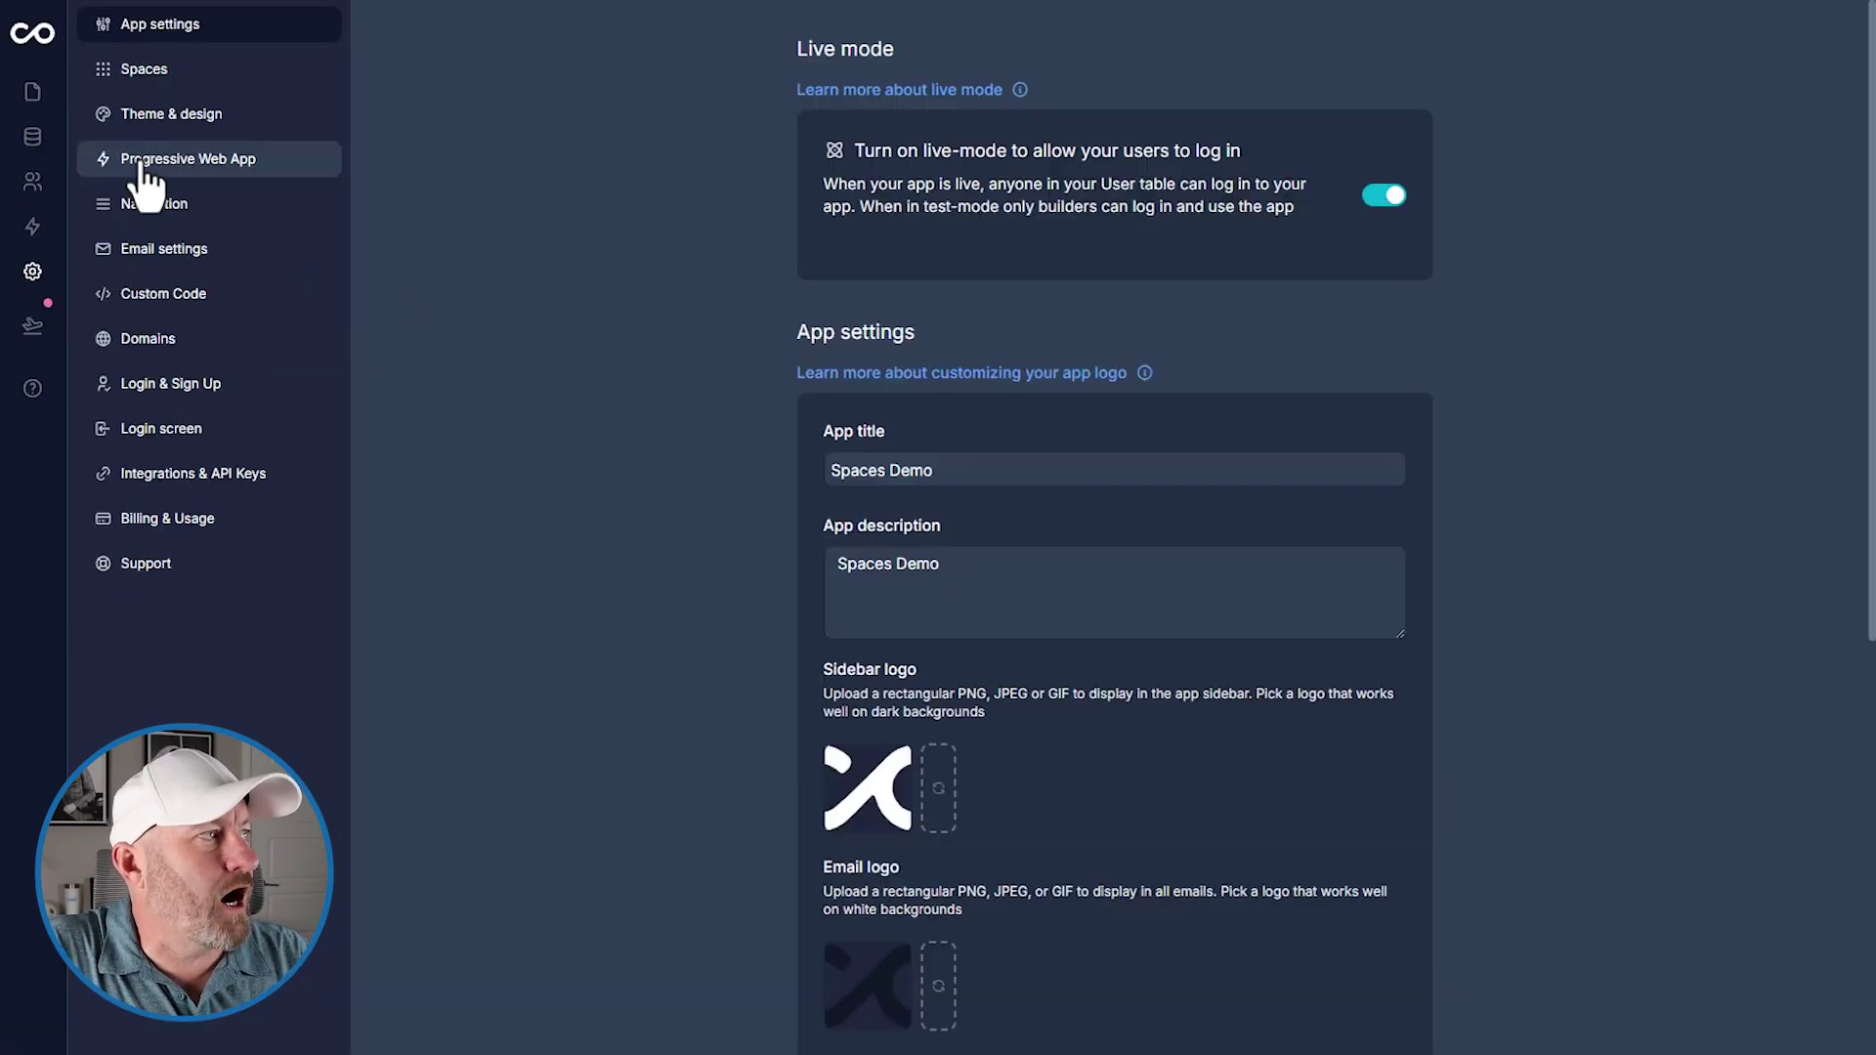
click(141, 90)
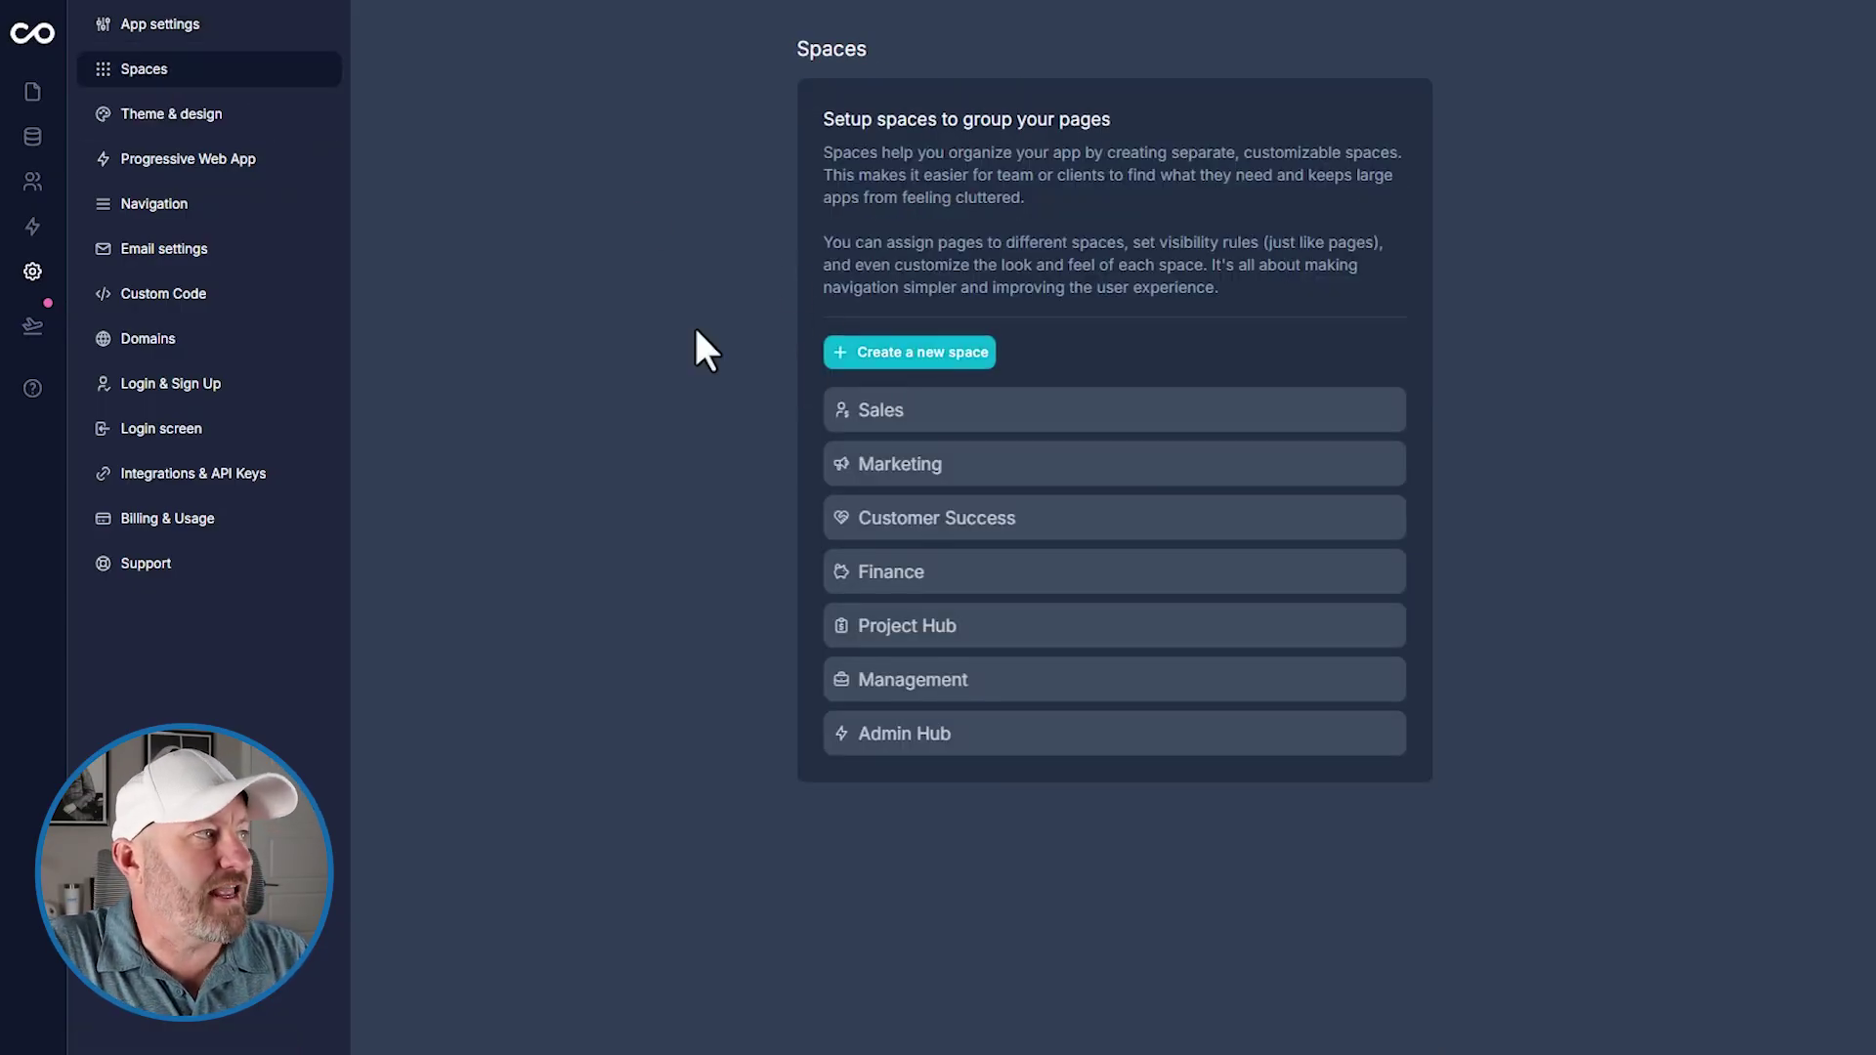
click(924, 354)
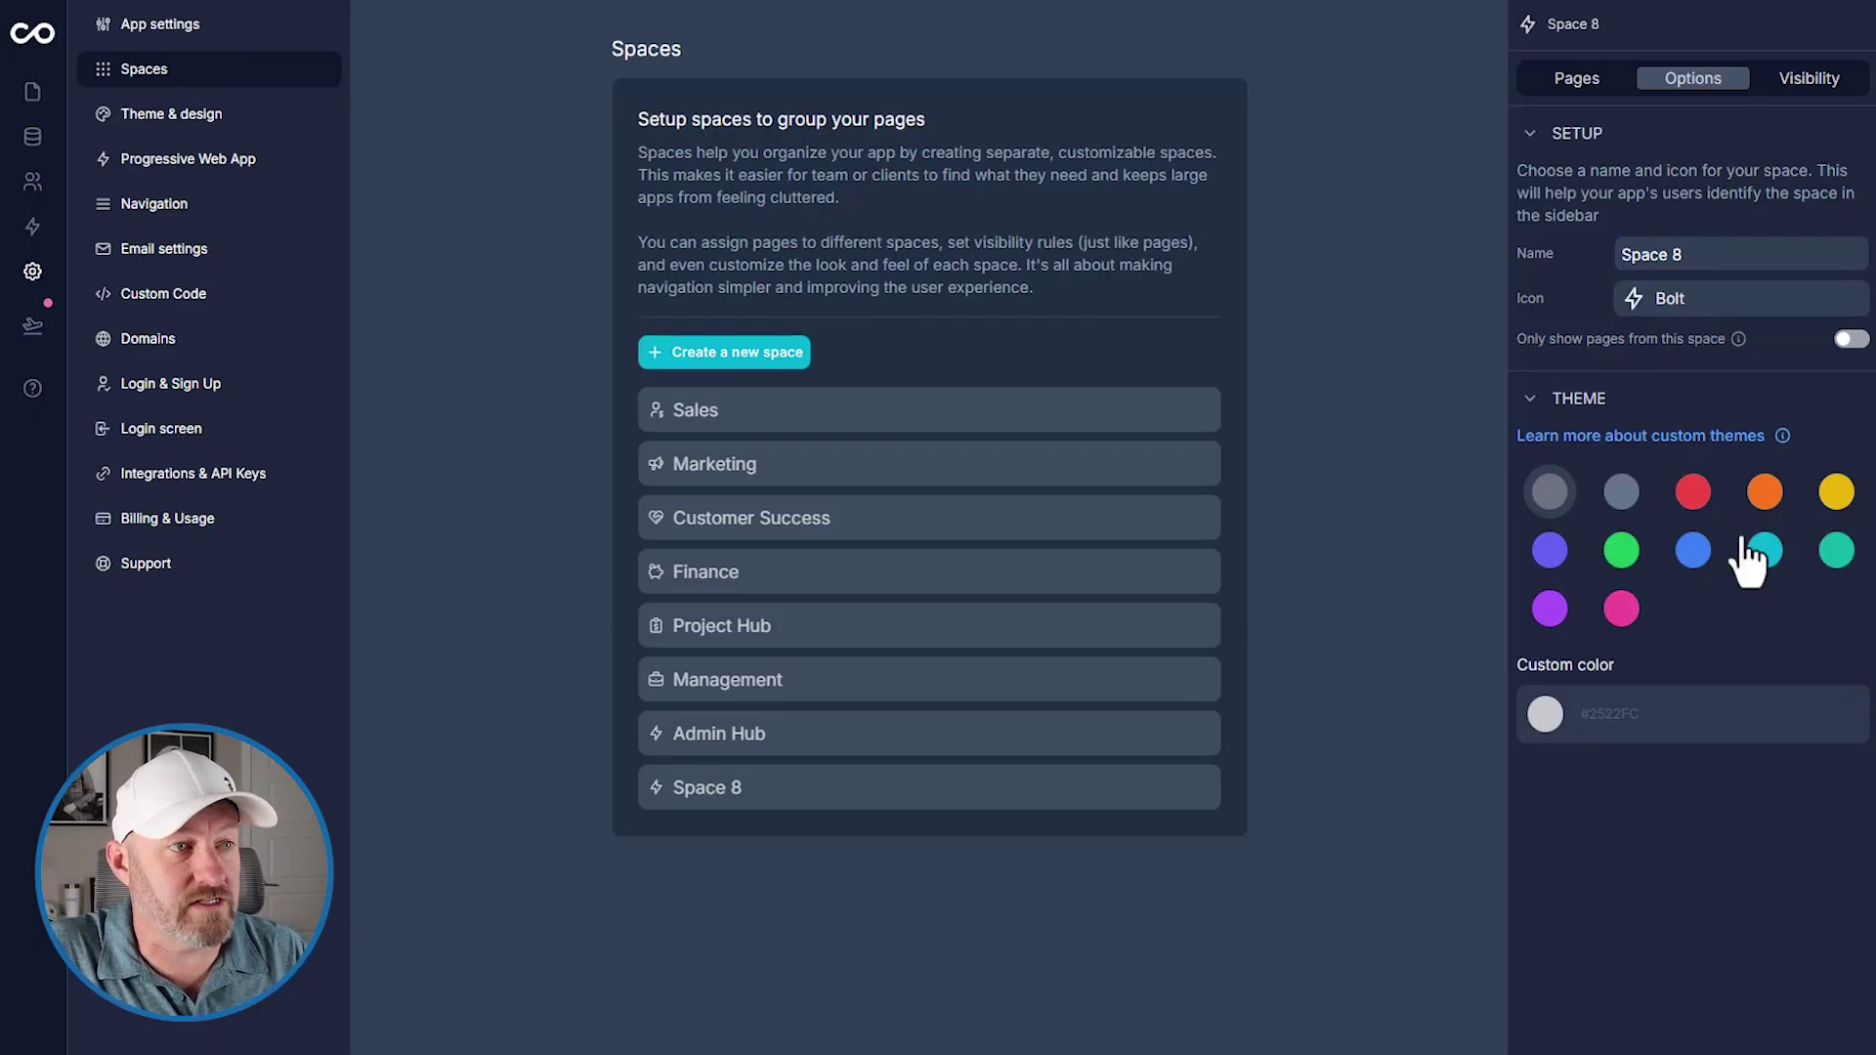
click(1603, 731)
triple_click(1612, 716)
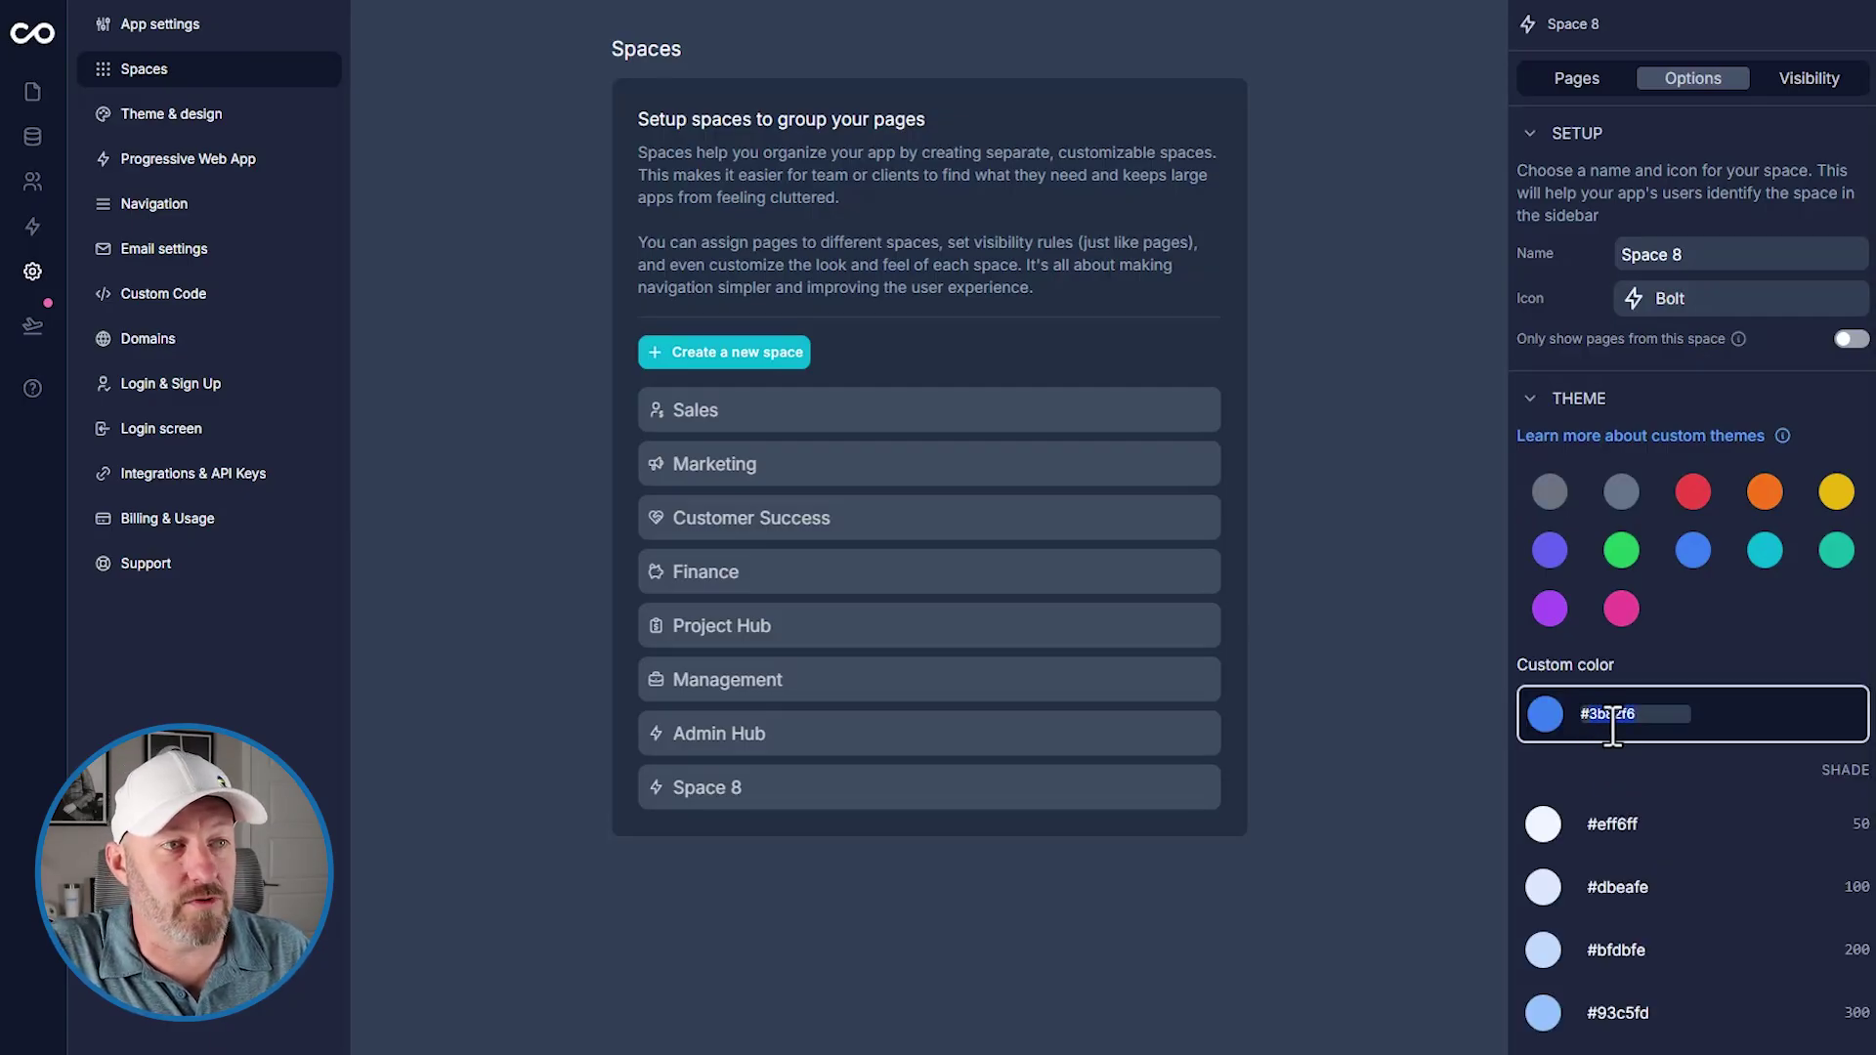
Step: Review the visibility settings of the new space and the user roles allowed in Sales, Marketing and Customer Success
click(1782, 90)
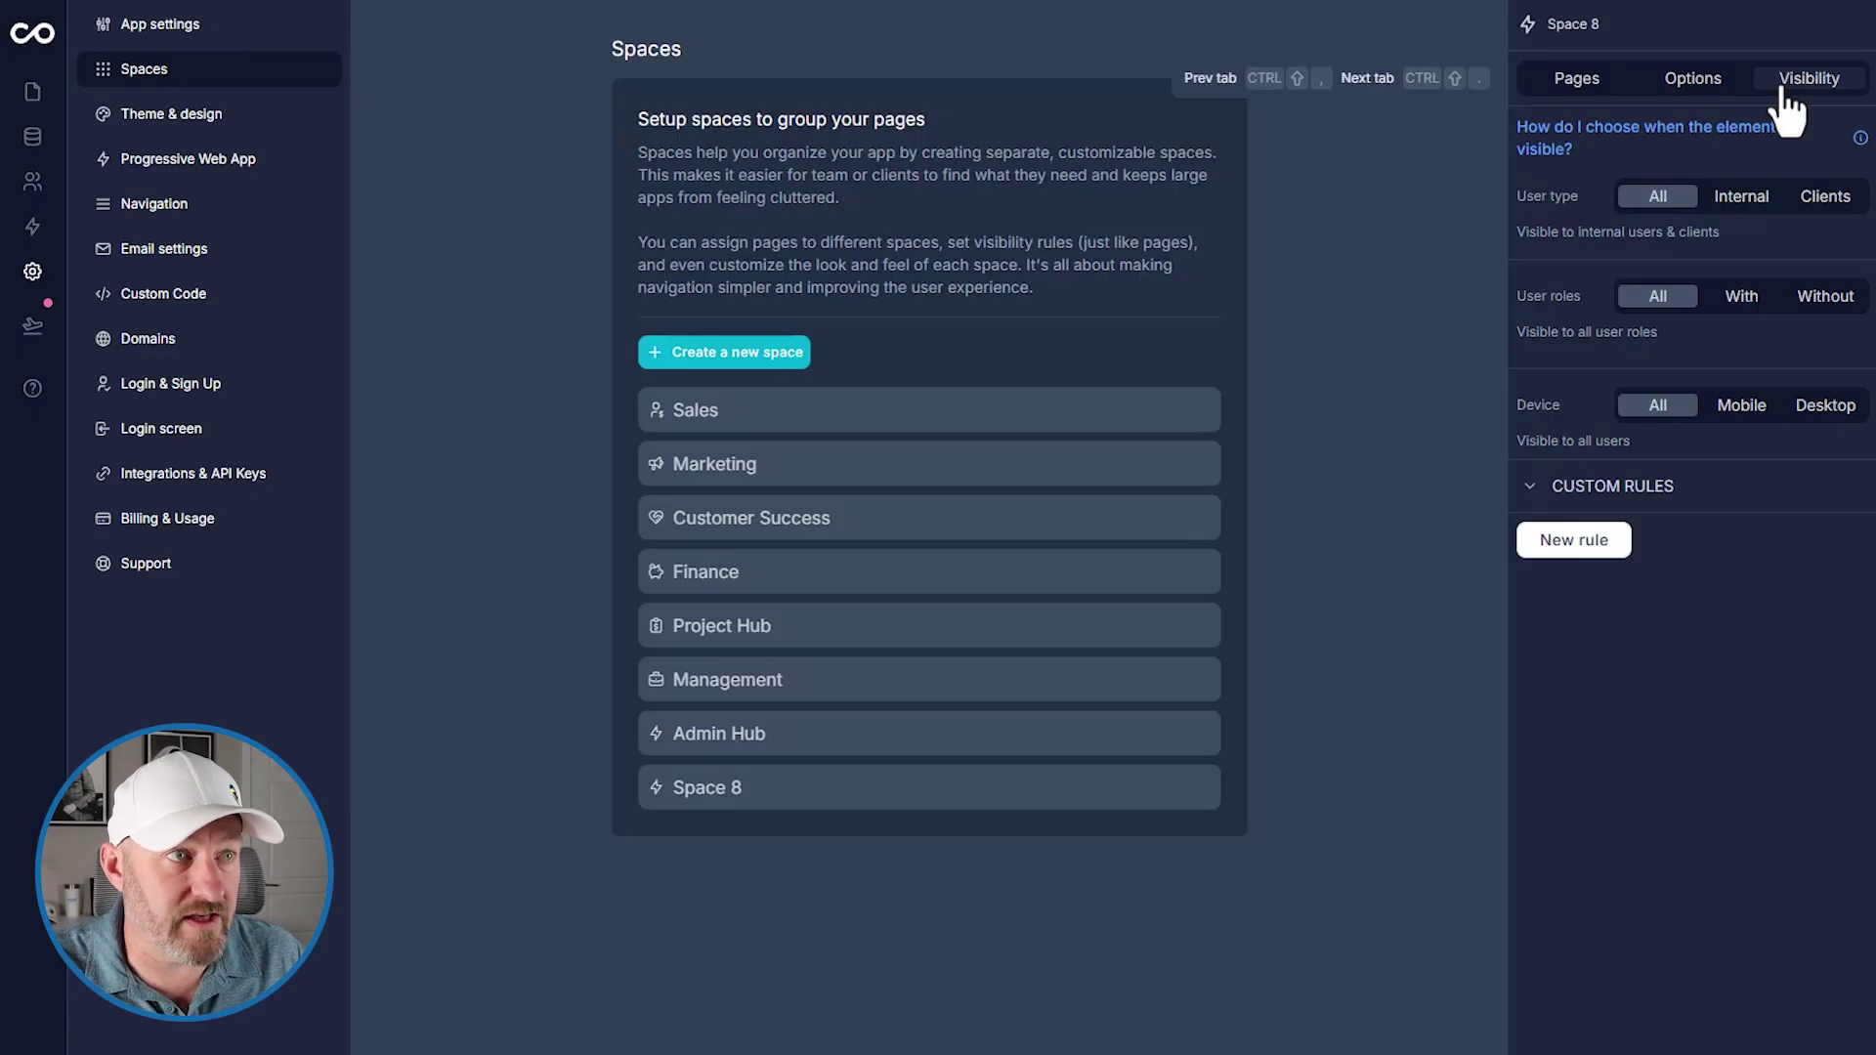
click(1784, 90)
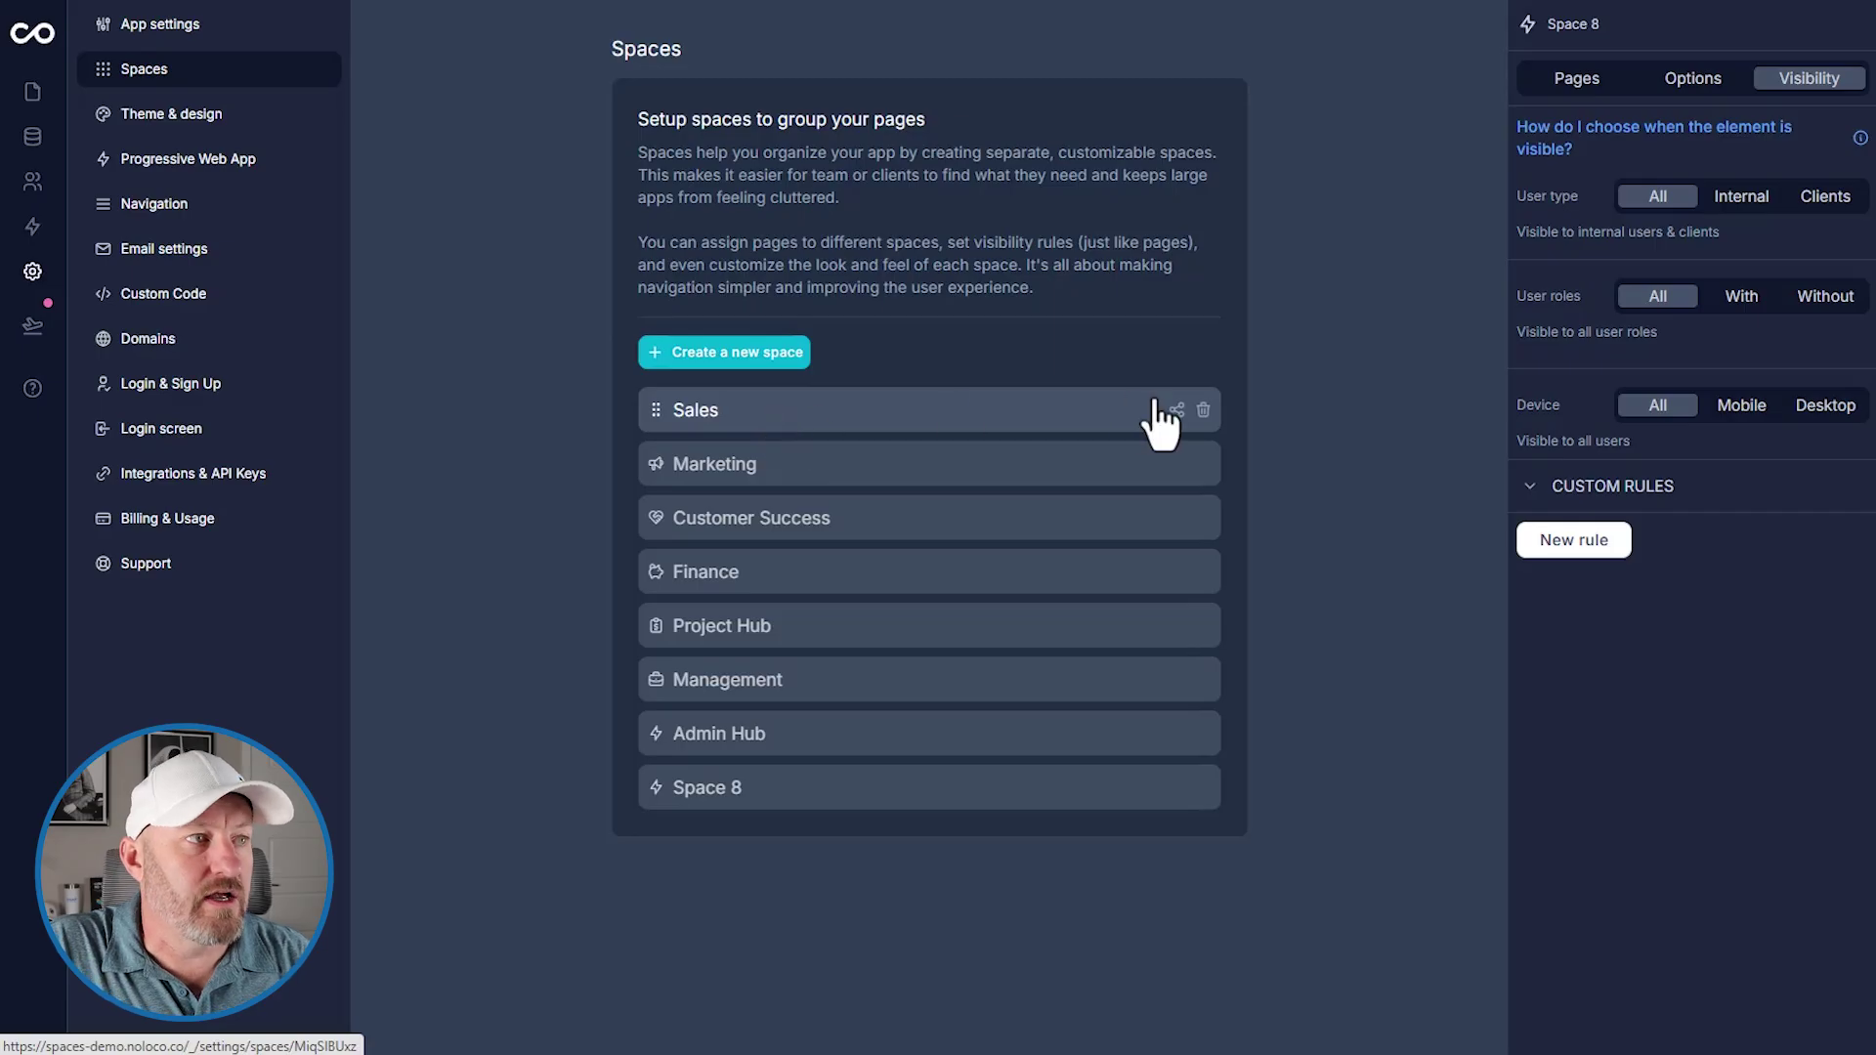
click(1039, 418)
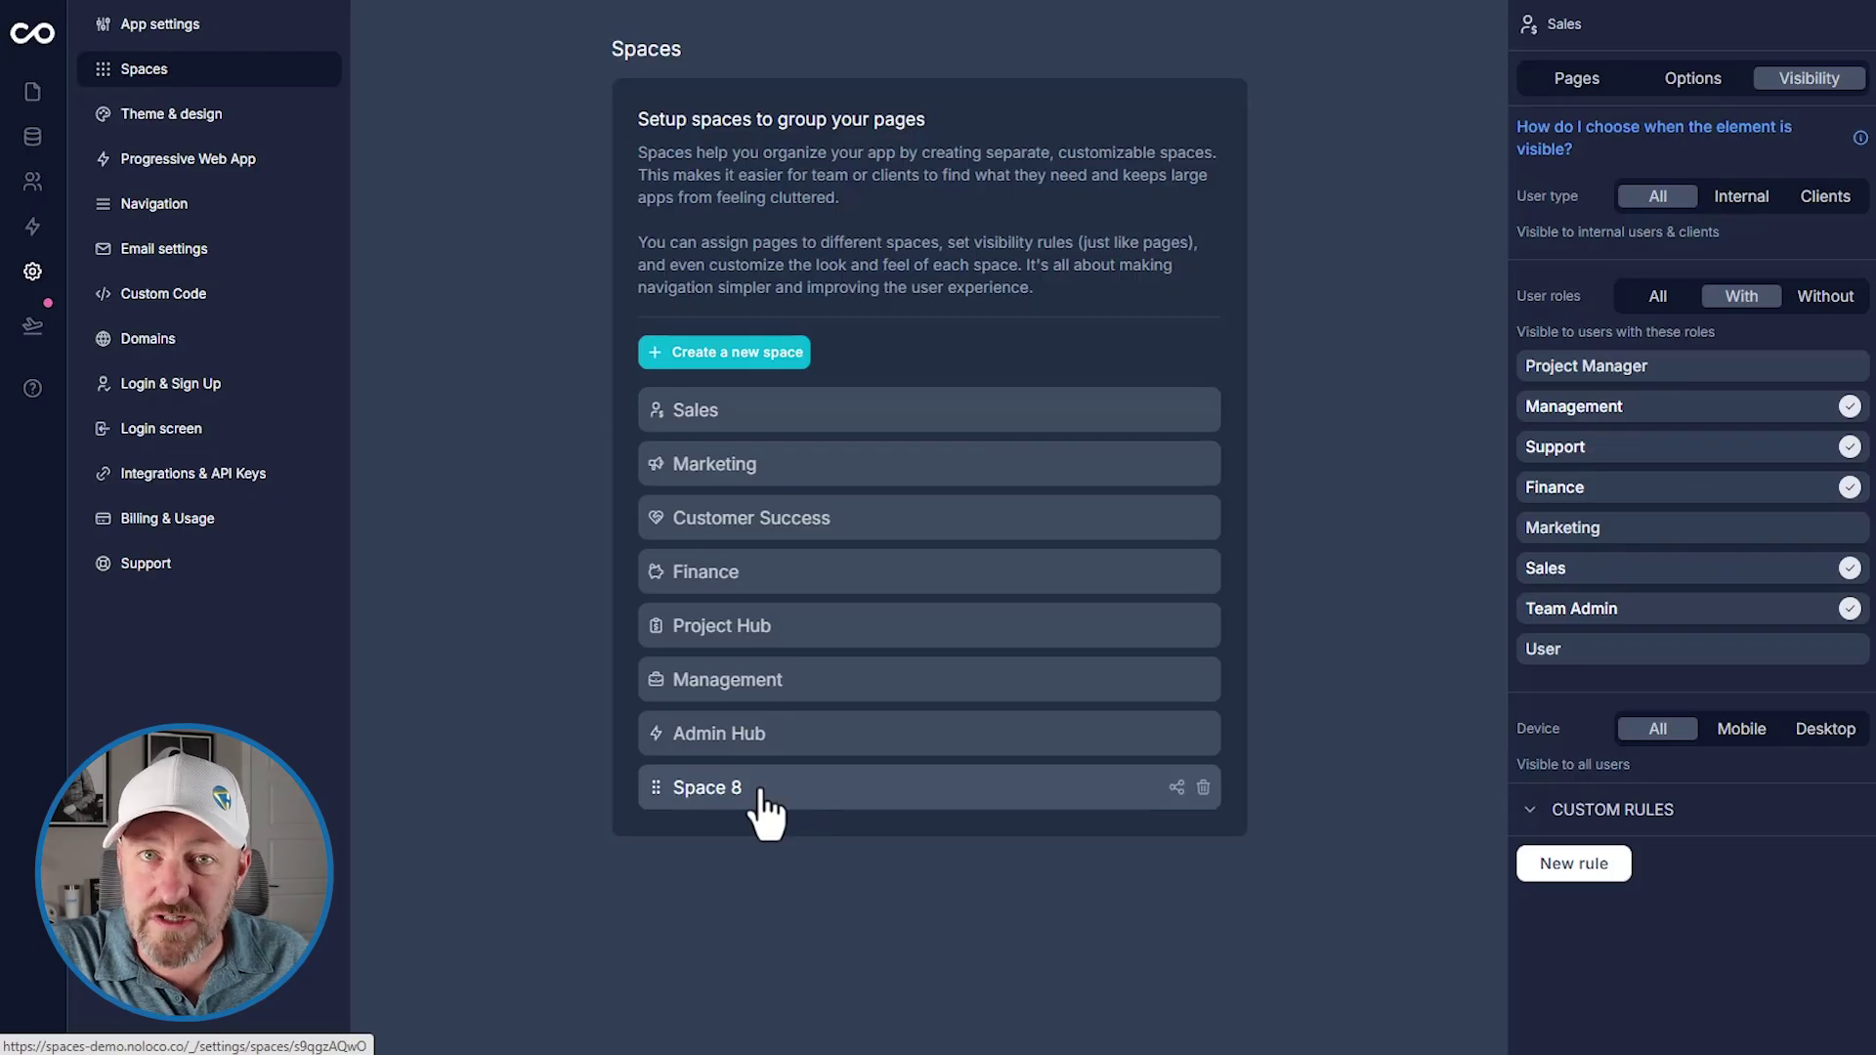
click(766, 476)
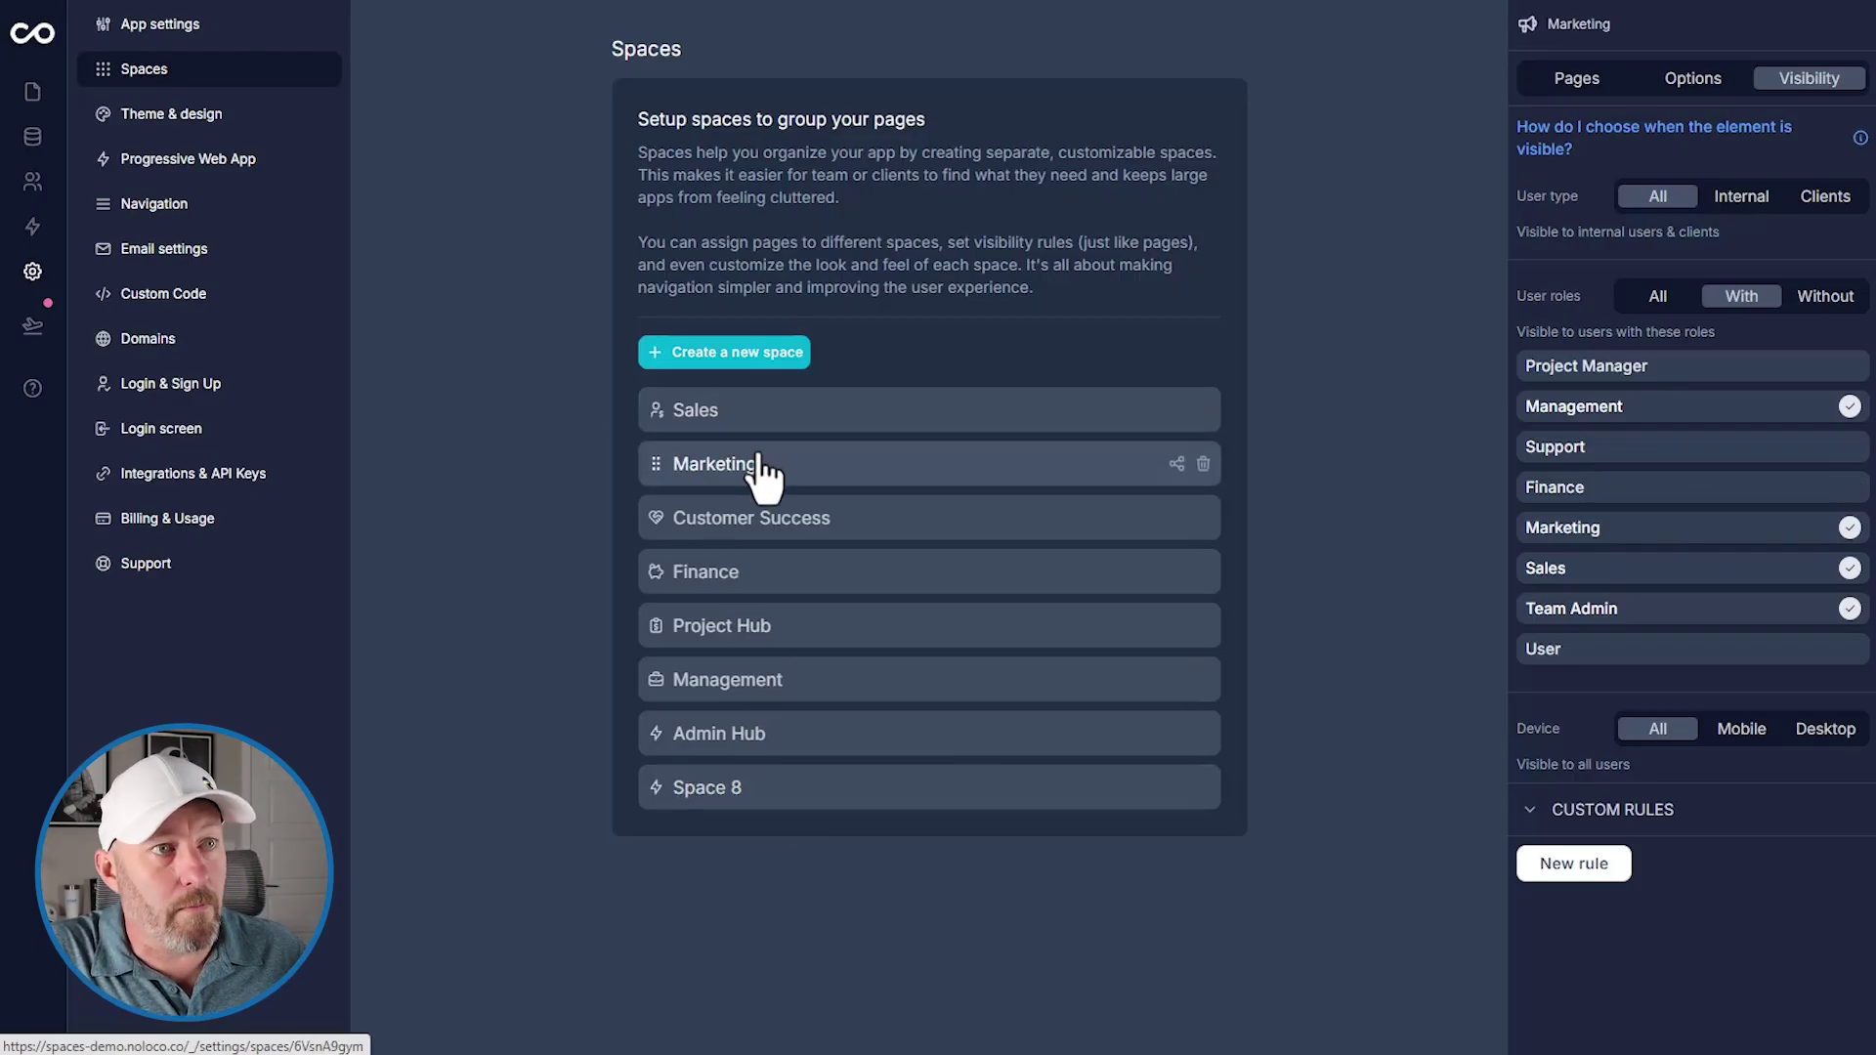
click(804, 528)
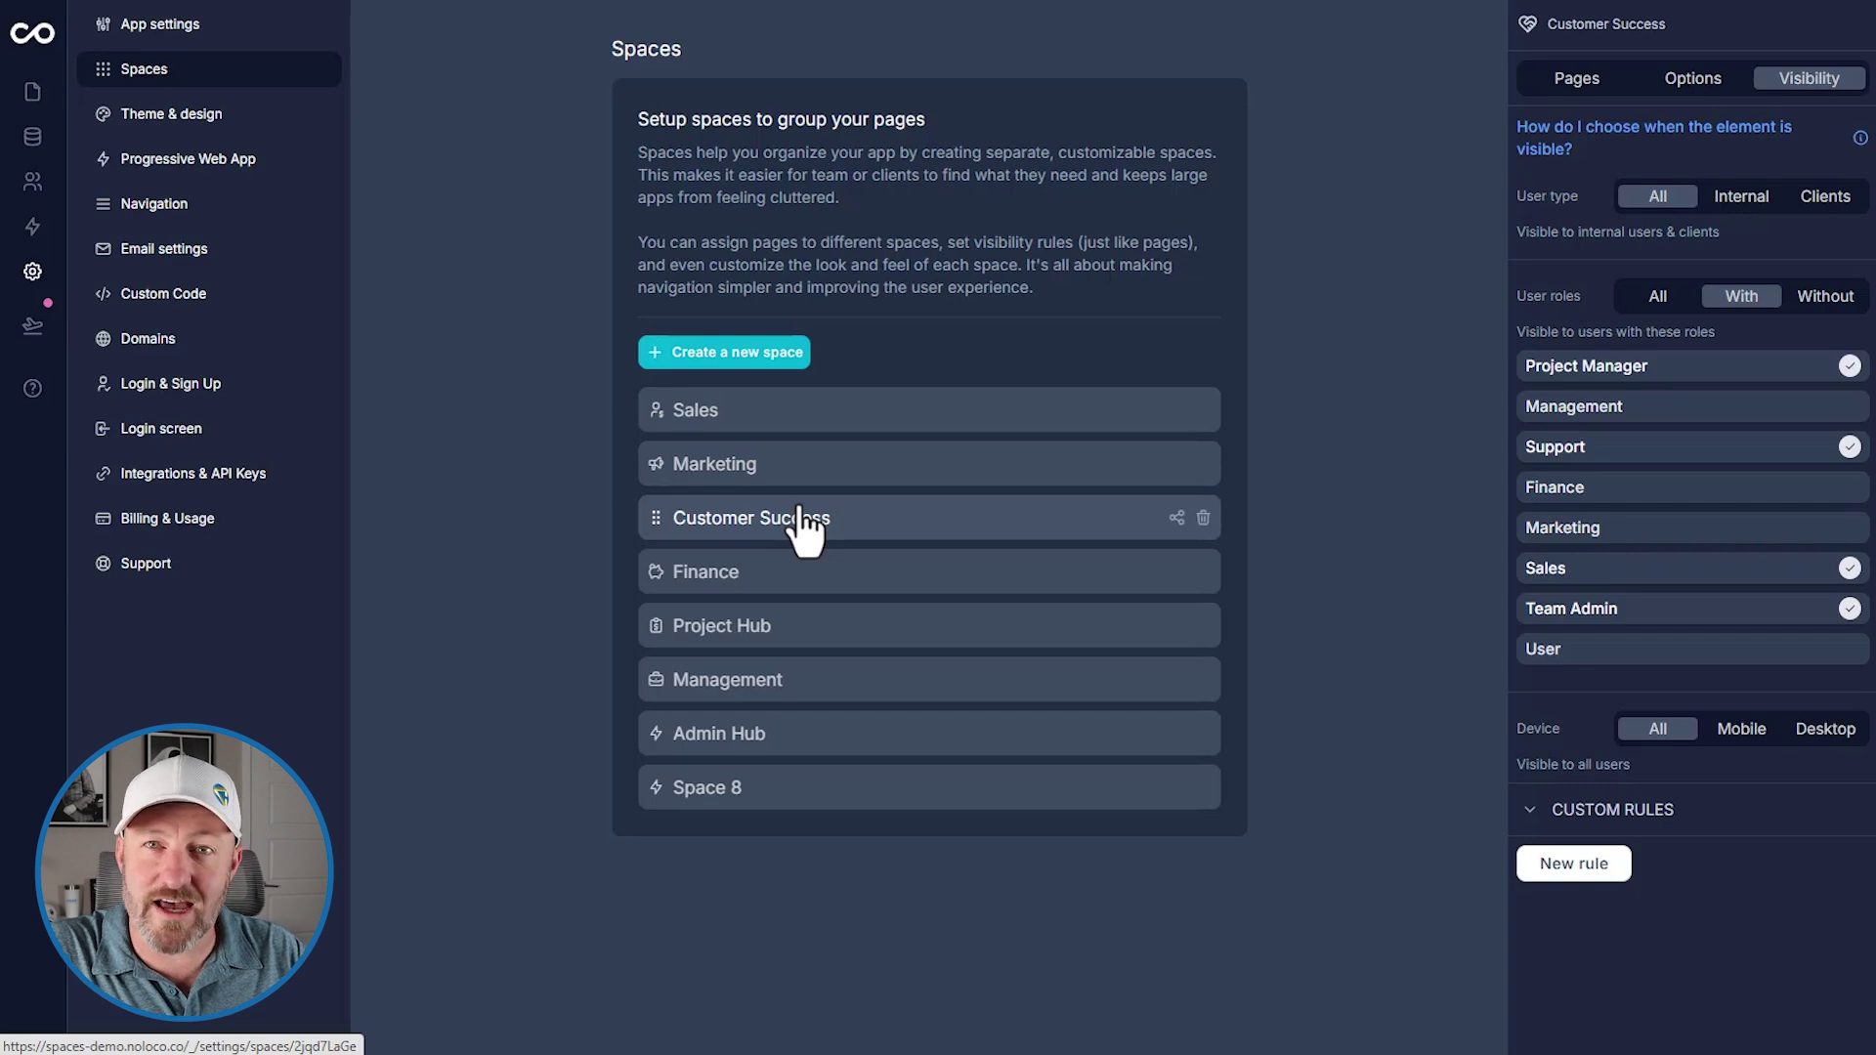